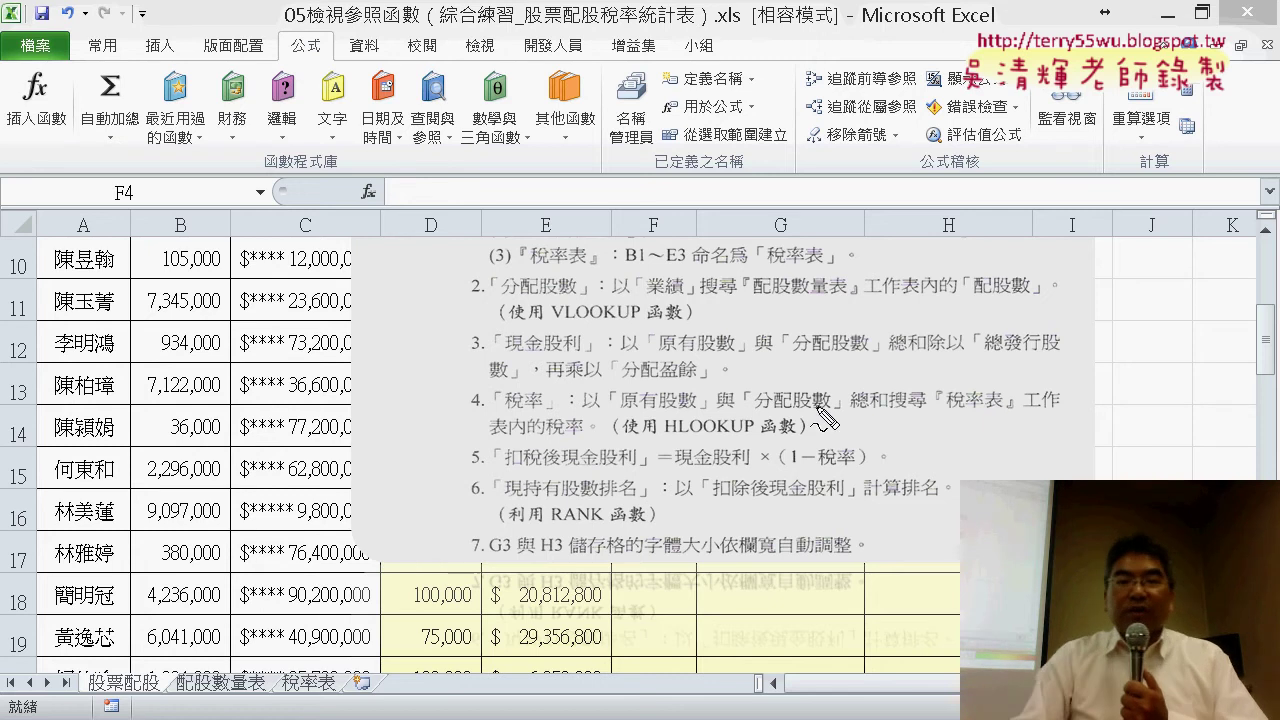
Annotate the instructions, marking the share terms, the 稅率表 lookup and HLOOKUP requirement, then erase
left_click_drag(670, 352, 862, 350)
left_click_drag(638, 408, 835, 410)
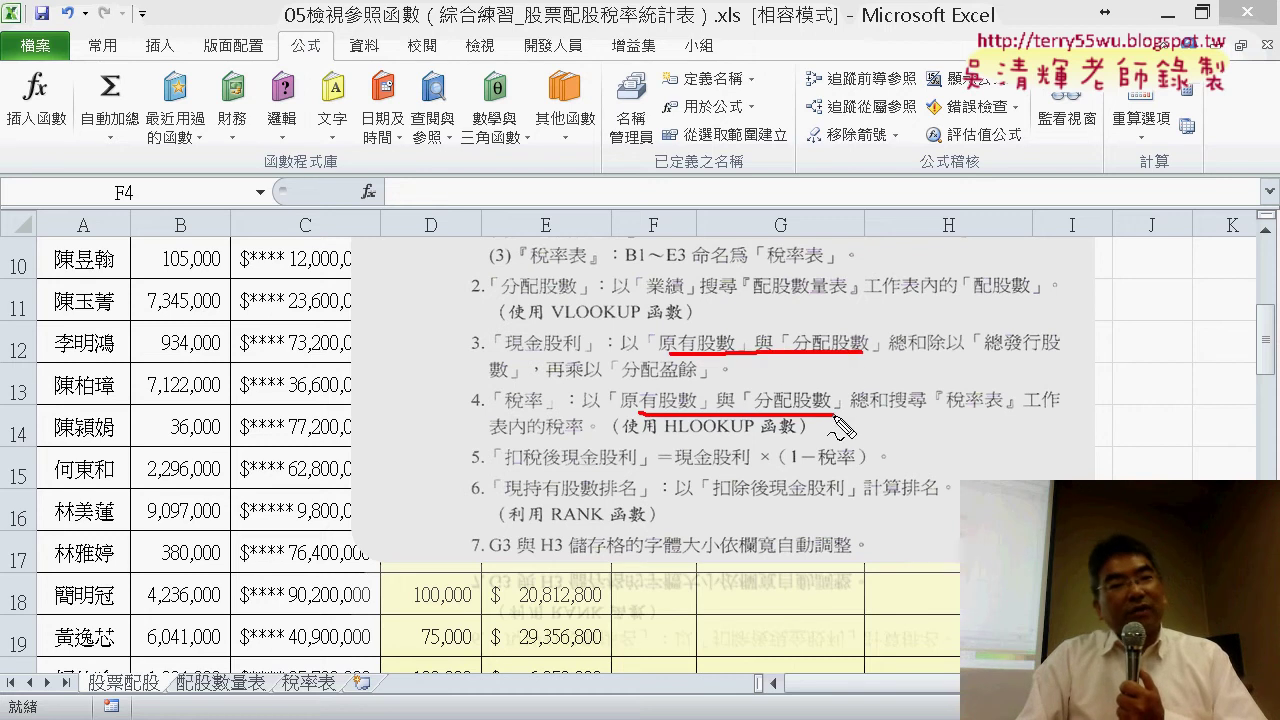
mouse_move(716, 406)
left_mouse_down()
mouse_move(745, 406)
mouse_move(731, 424)
left_mouse_up()
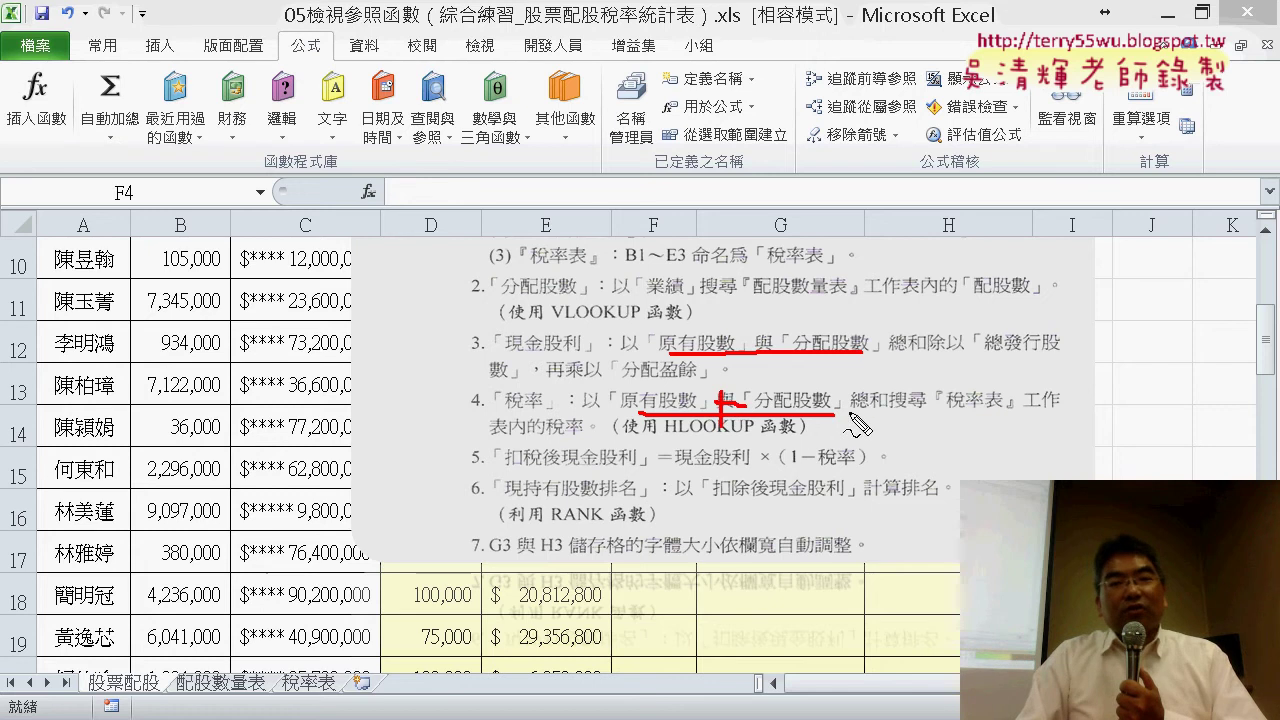
left_click_drag(850, 410, 1010, 410)
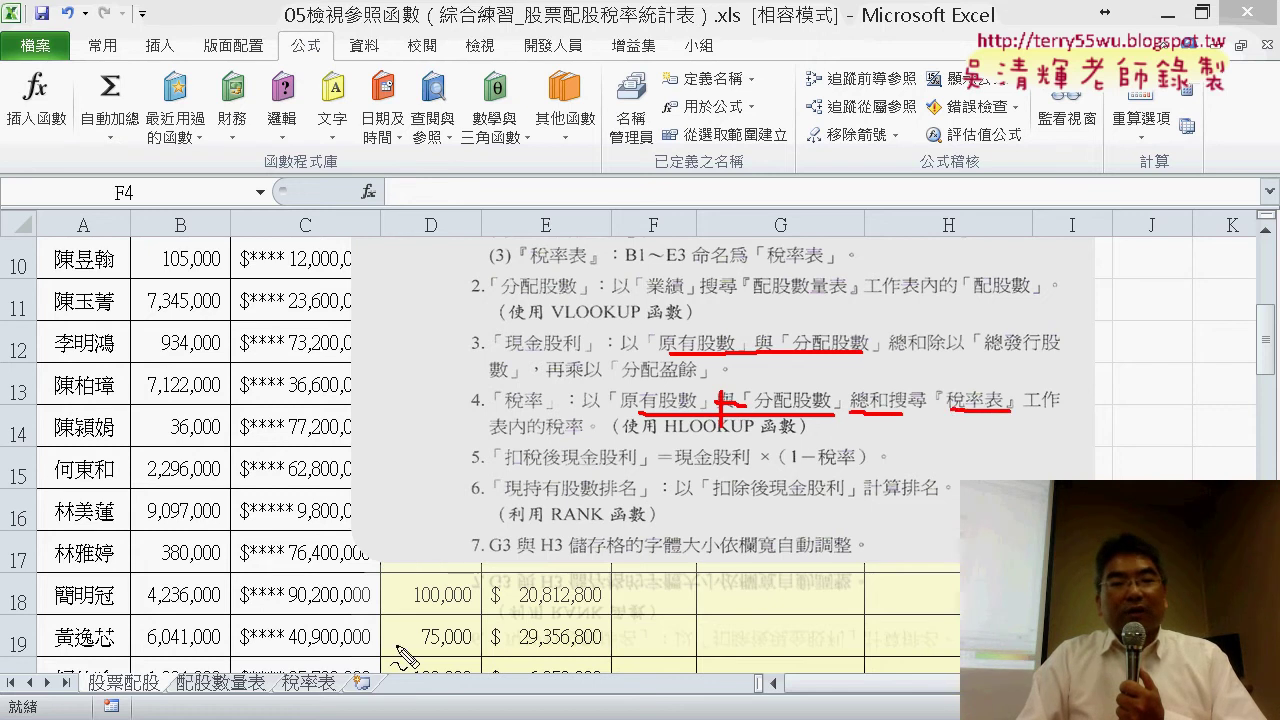
left_click_drag(340, 705, 330, 705)
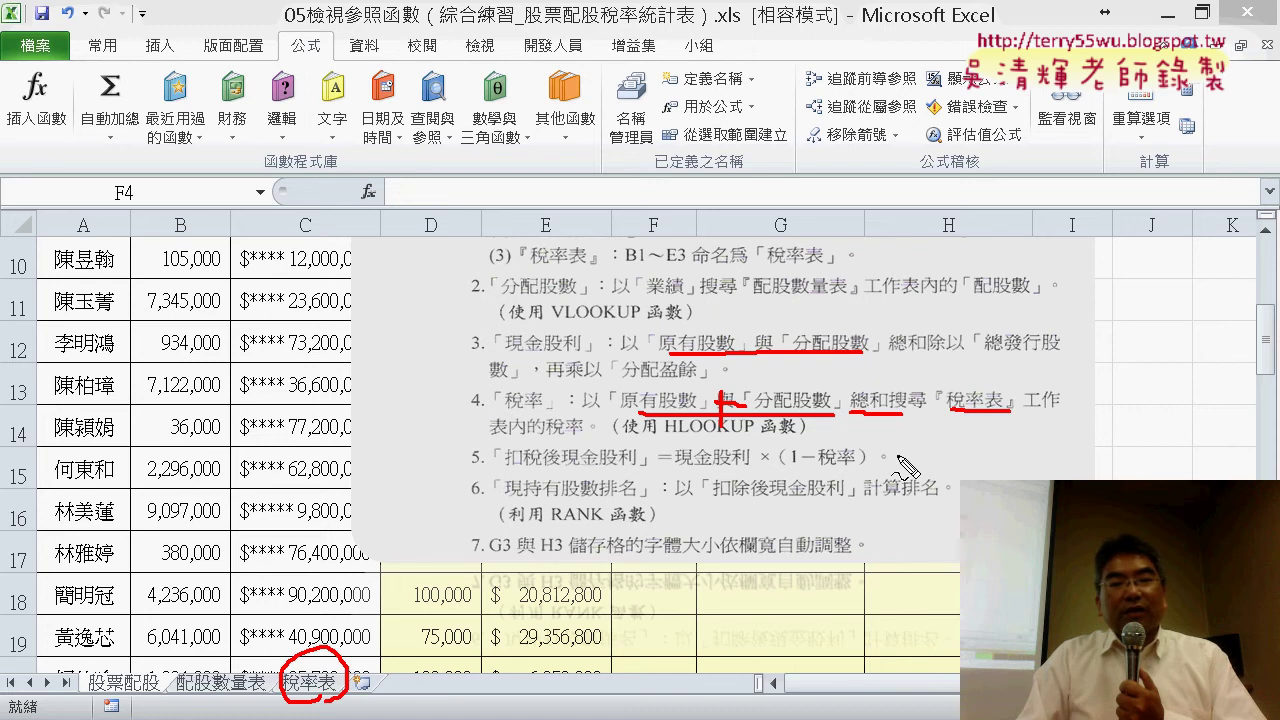
left_click_drag(665, 440, 780, 442)
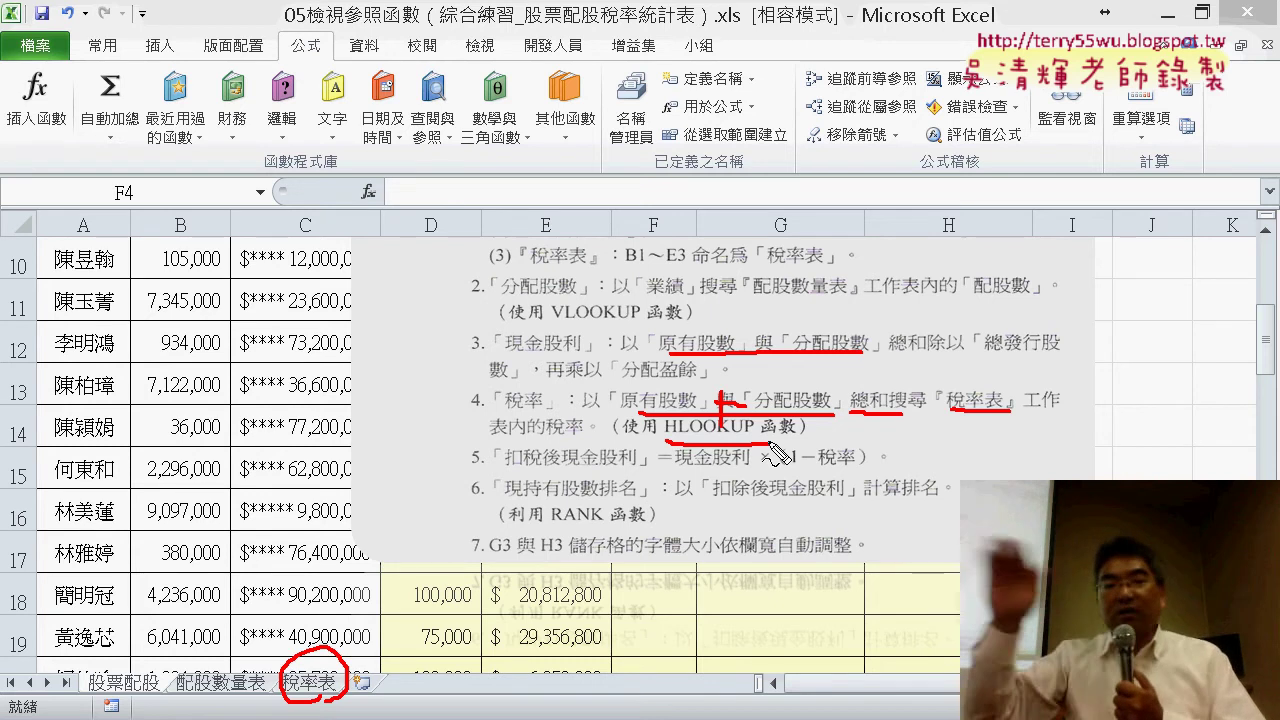
key("Escape")
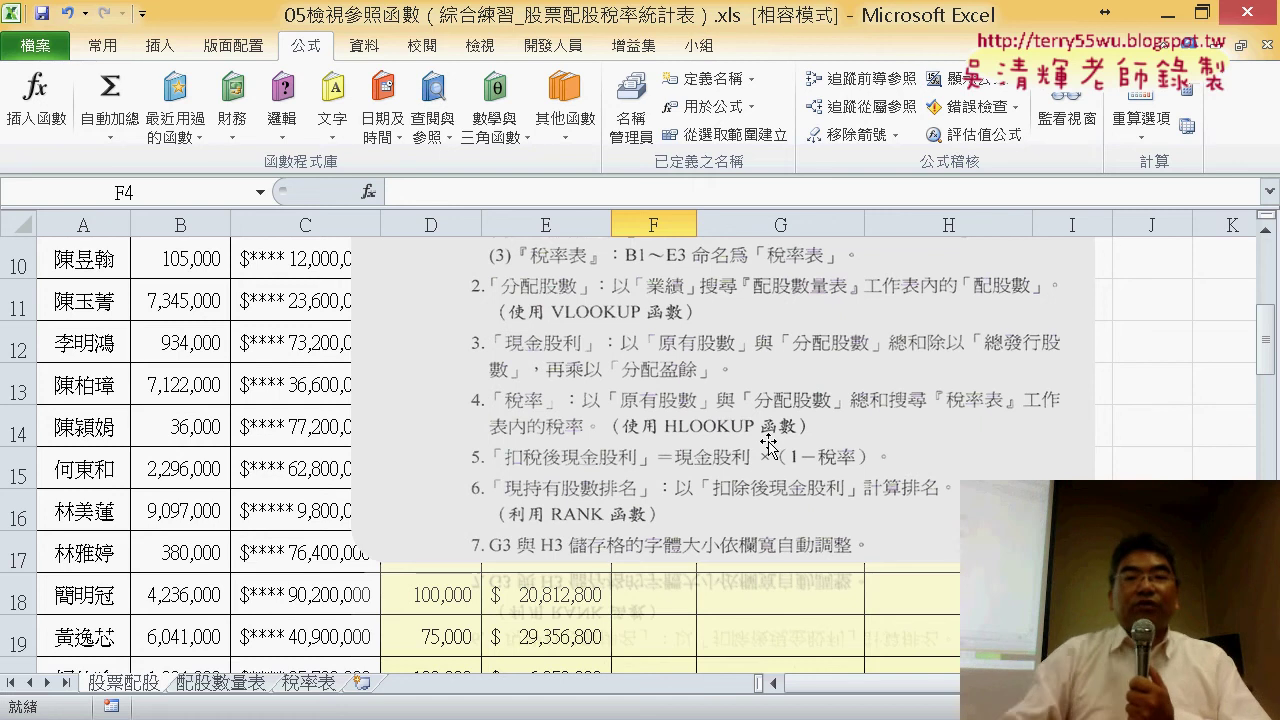
Copy the (原有股數+分配股數 portion of E4's formula
left_click(1152, 511)
scroll(1152, 511, "up", 3)
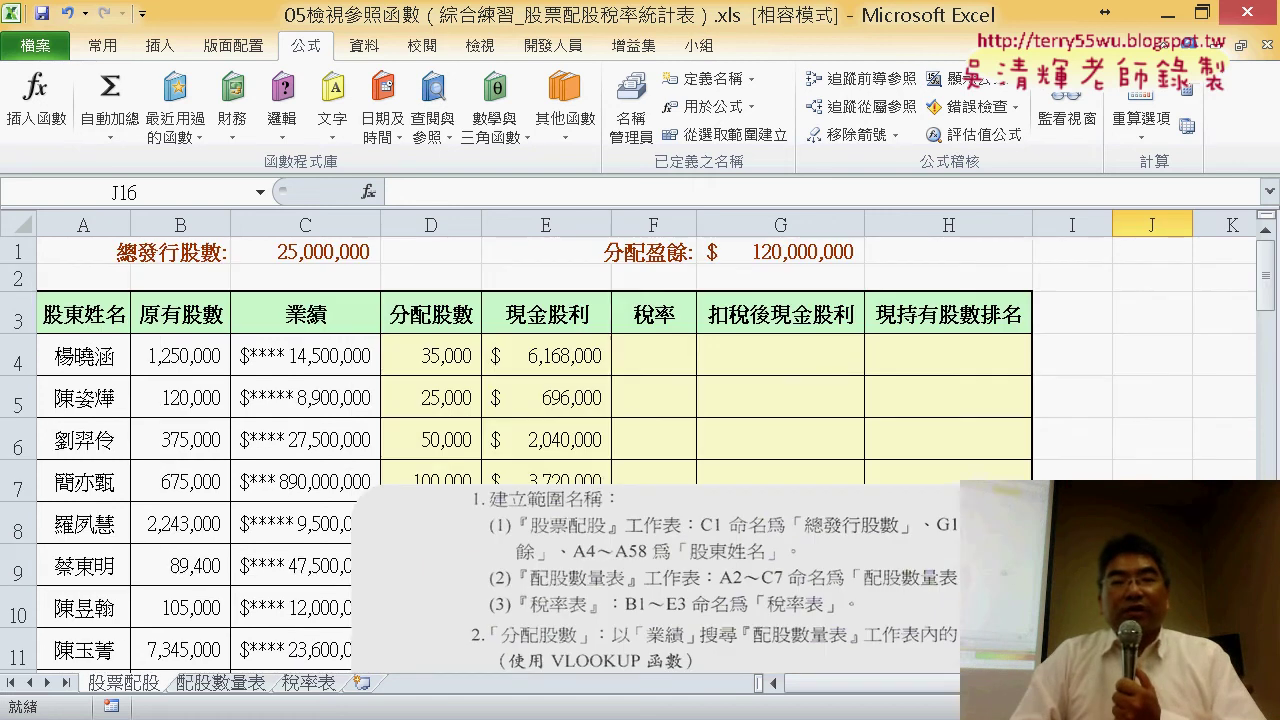
left_click(650, 354)
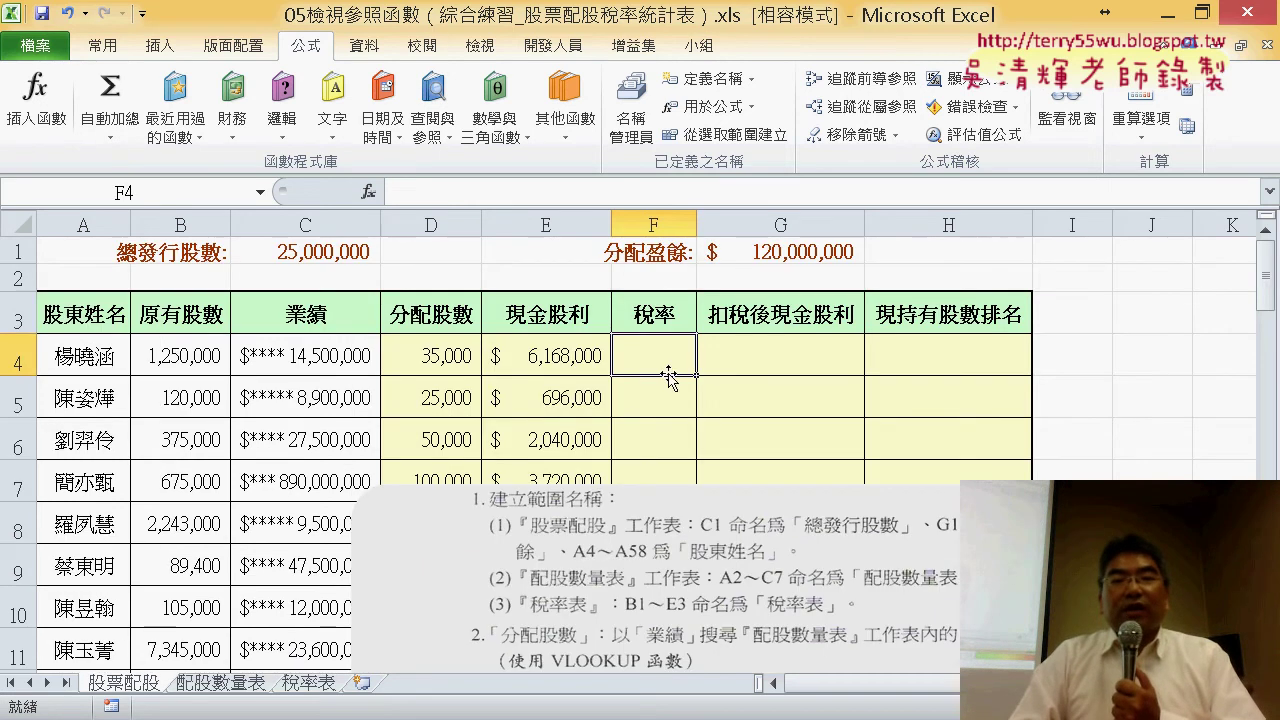
left_click(566, 363)
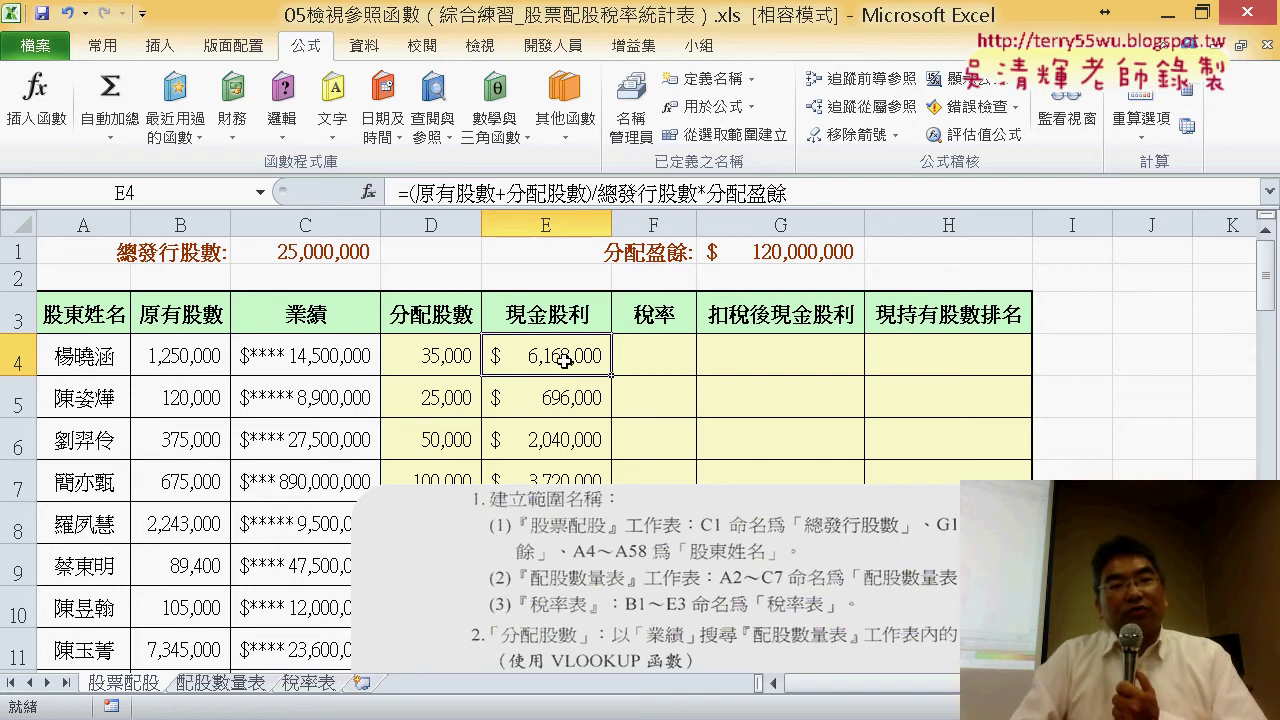
left_click_drag(413, 193, 586, 193)
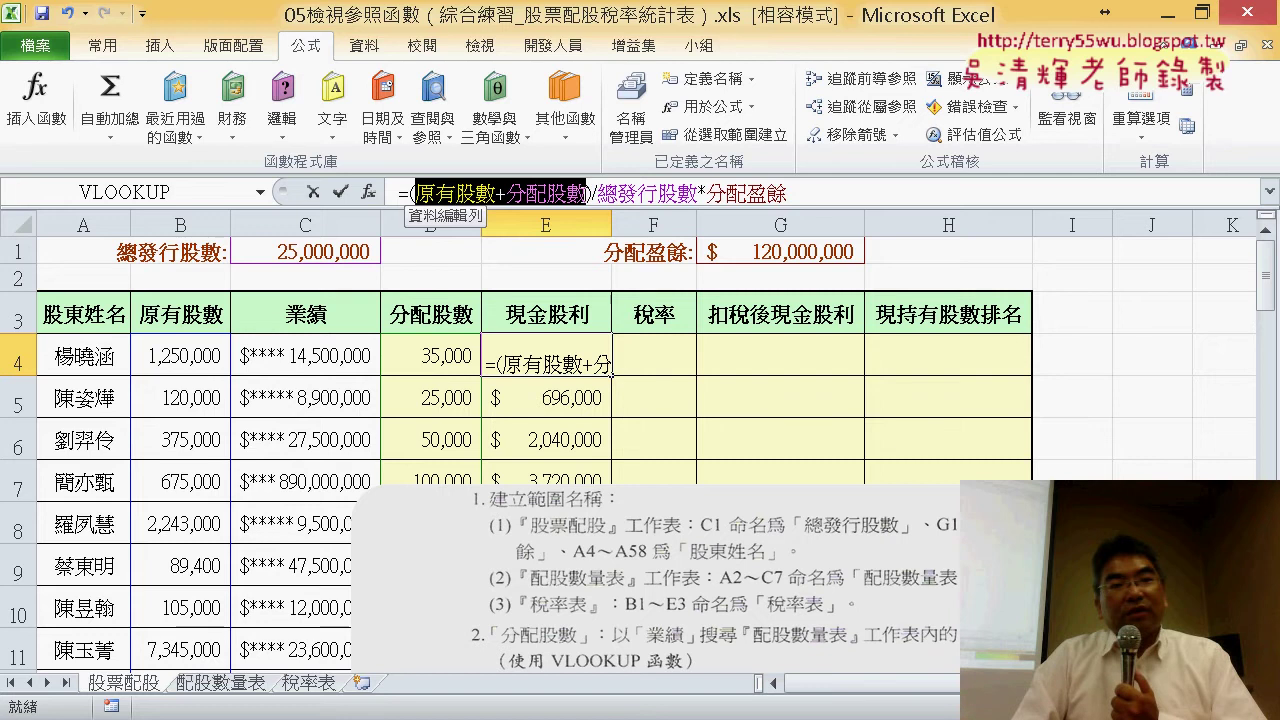
right_click(502, 190)
left_click(545, 238)
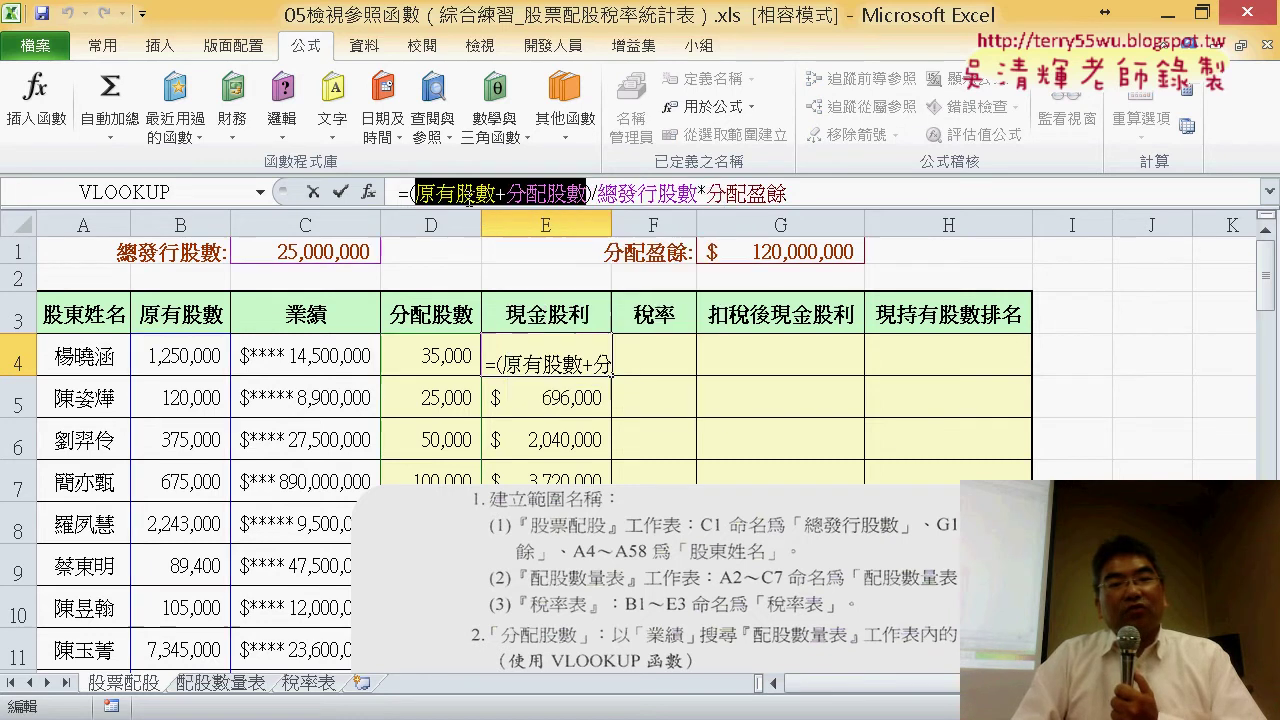
Start an HLOOKUP in F4 from the 檢視與參照 function category
left_click(341, 191)
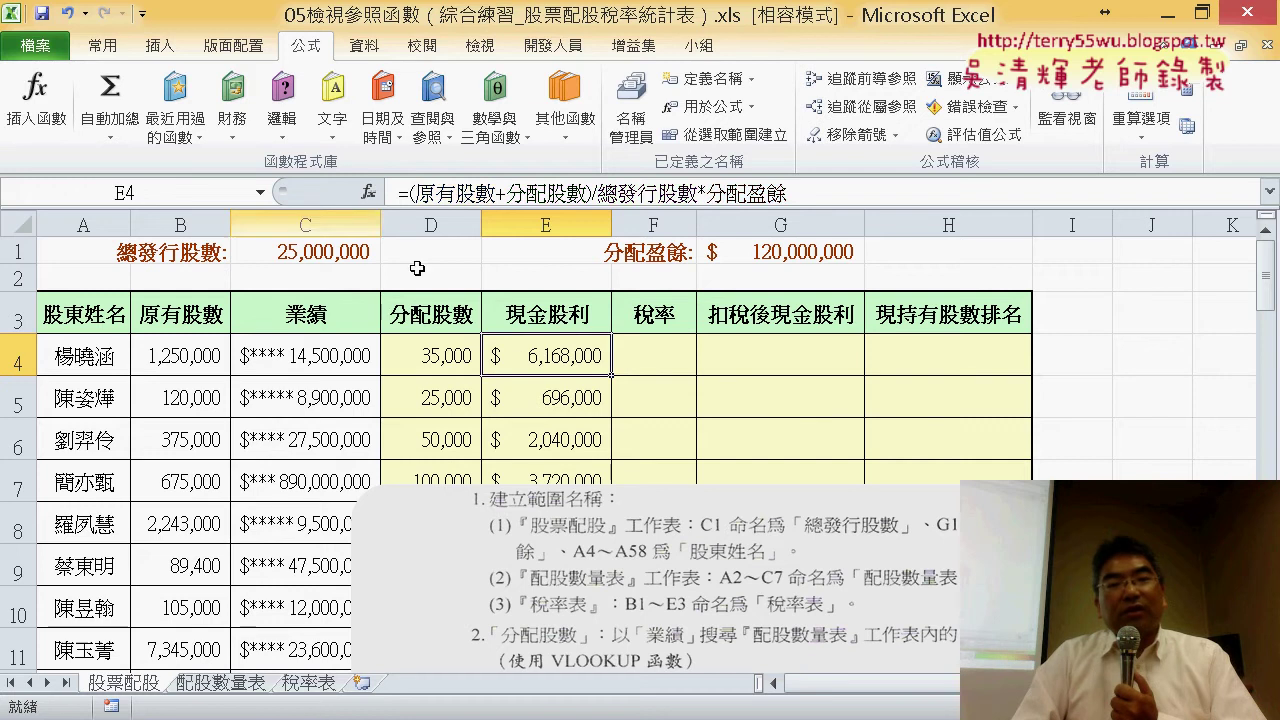
left_click(659, 360)
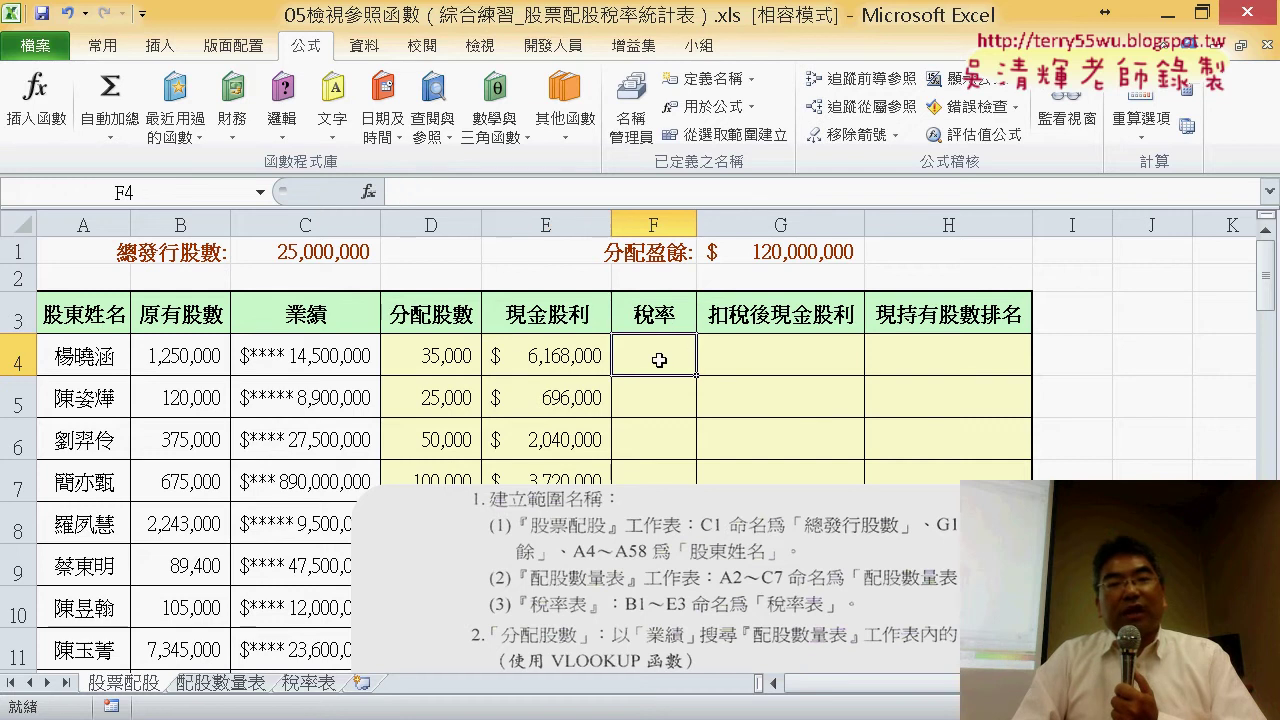
left_click(369, 192)
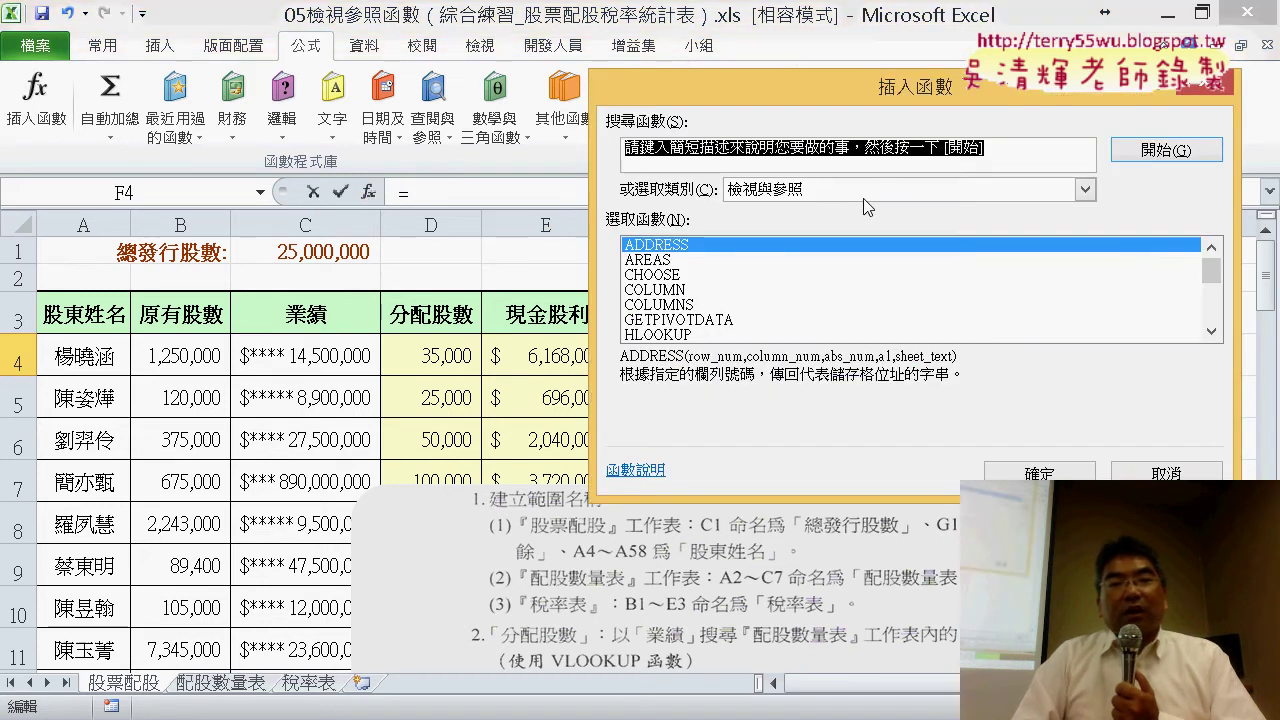
left_click(660, 334)
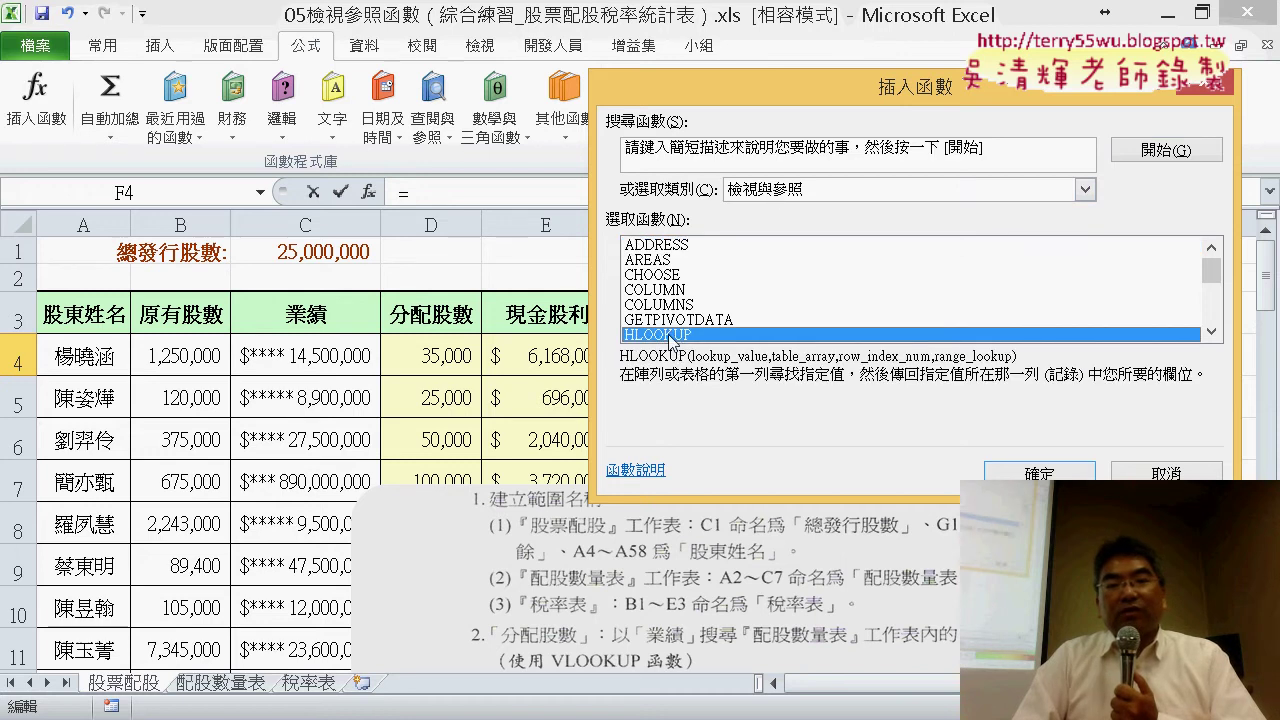
Paste 原有股數+分配股數 into HLOOKUP's Lookup_value, evaluating to 1285000
left_click(1039, 473)
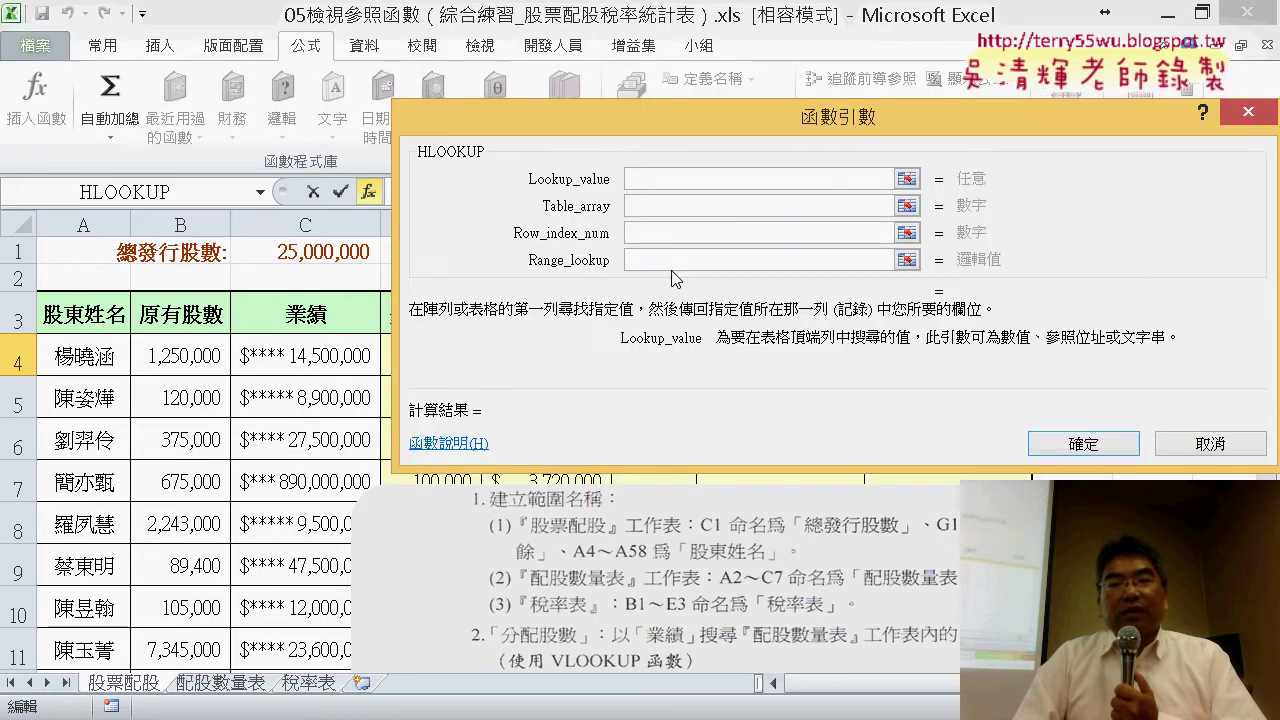
right_click(650, 176)
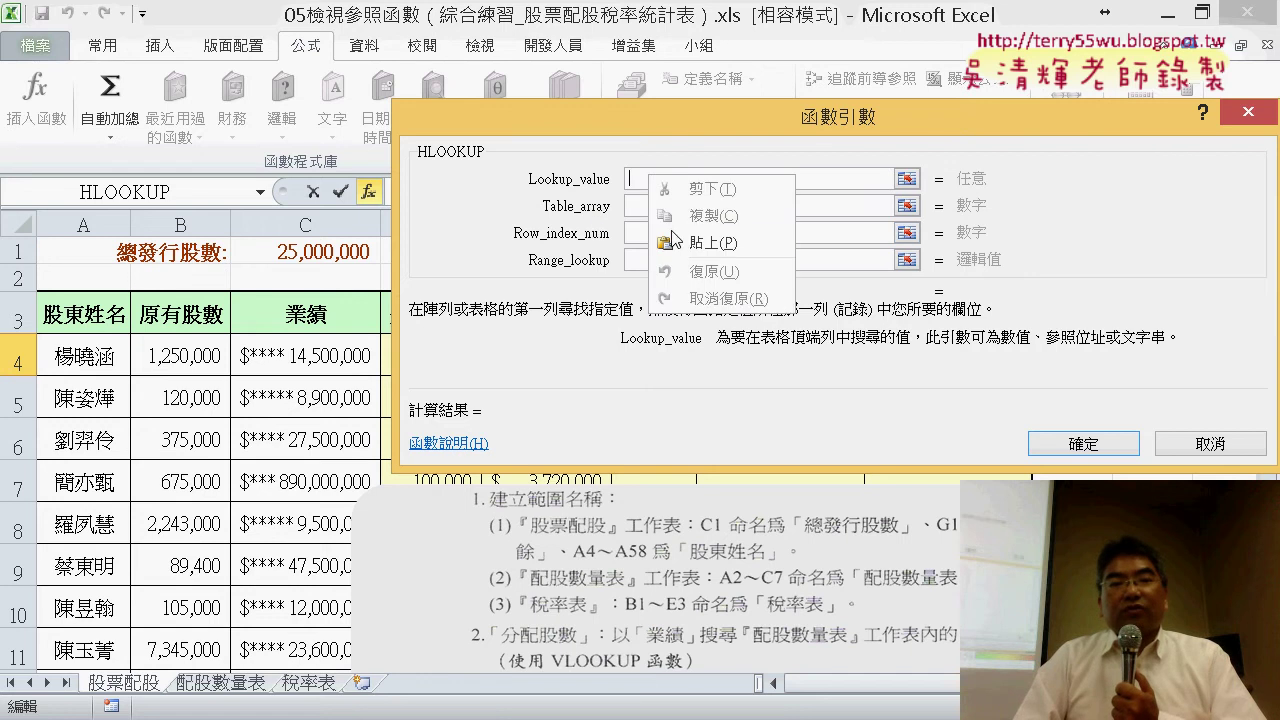
left_click(700, 243)
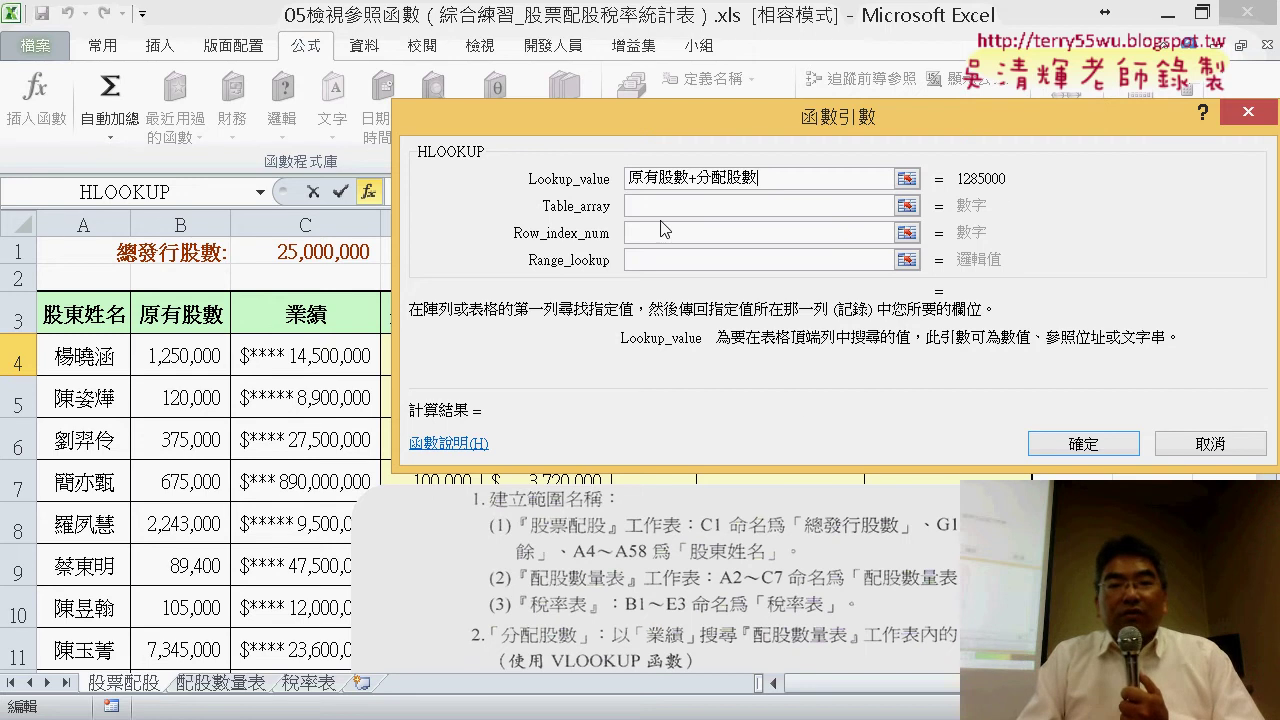
left_click(662, 205)
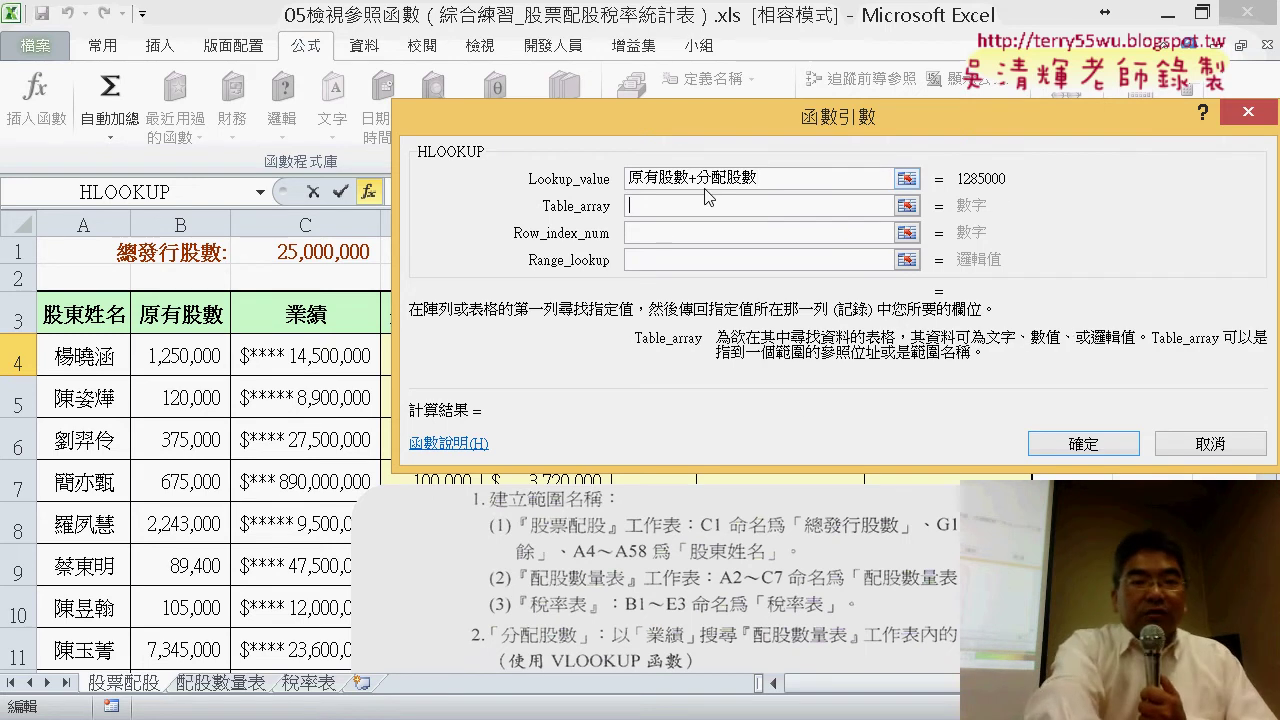
Insert the named range 稅率表 as the Table_array from the F3 name list
key("F3")
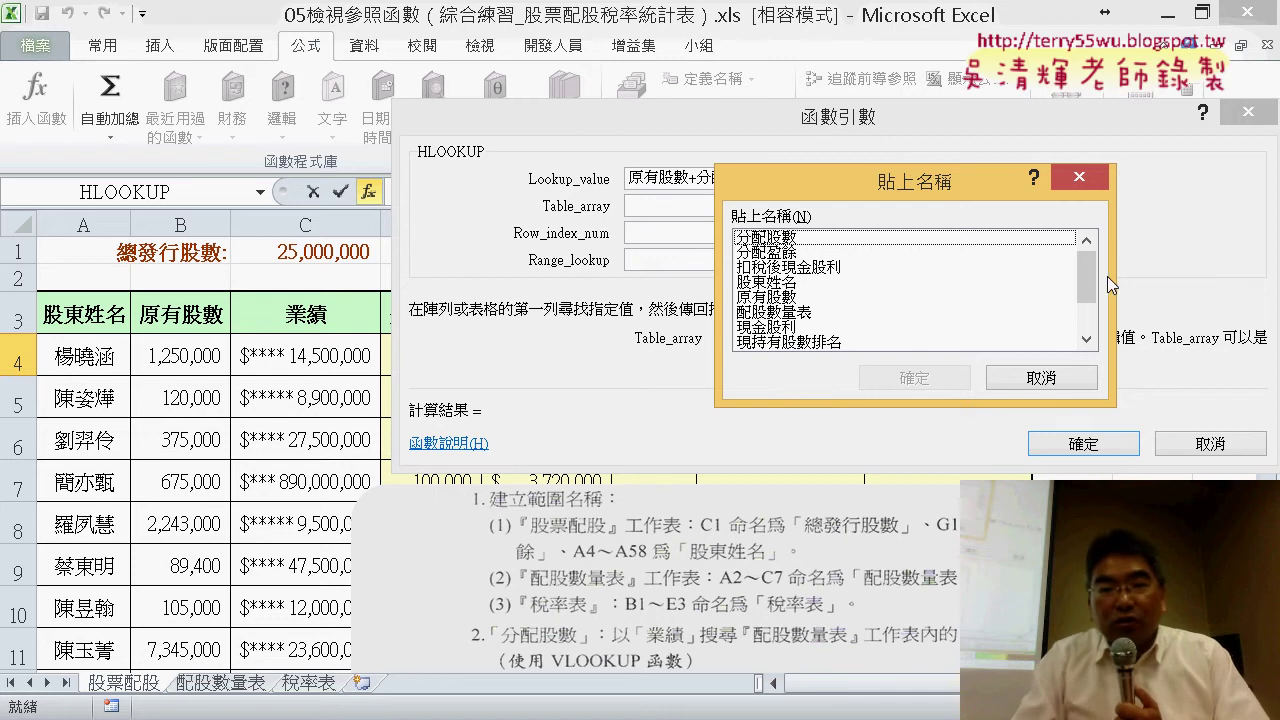
left_click_drag(1080, 270, 1084, 318)
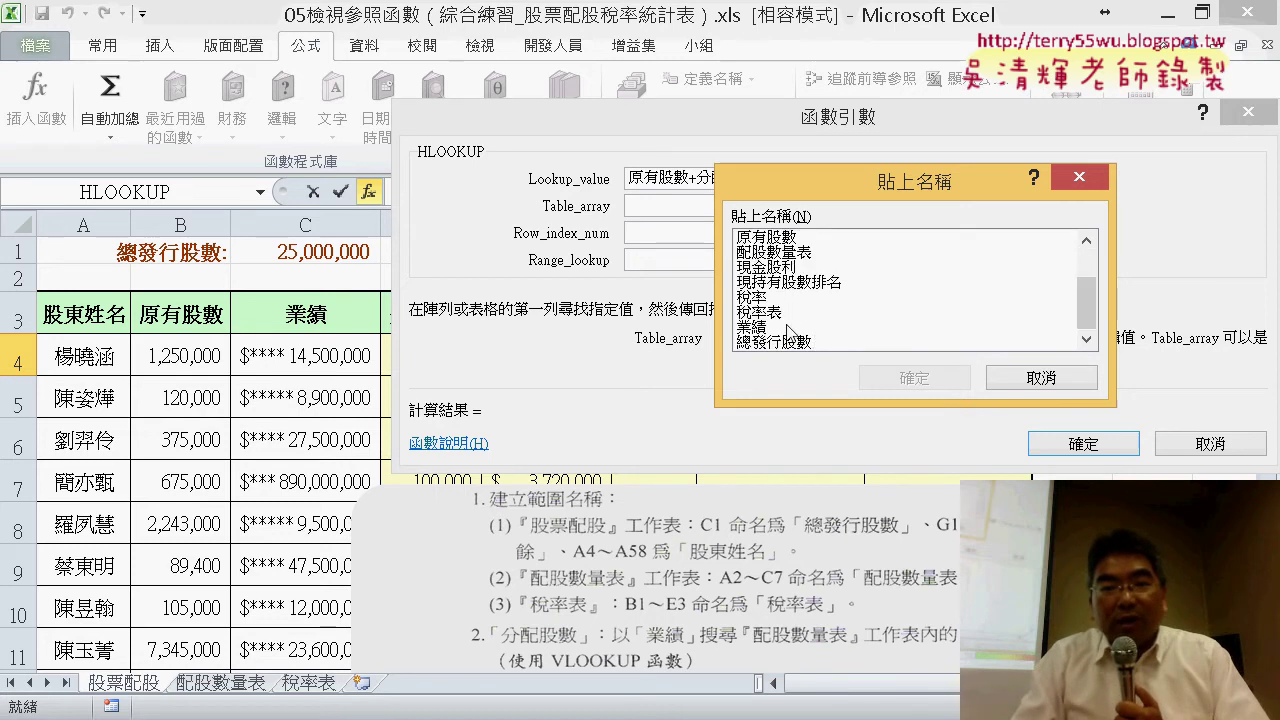
left_click(785, 316)
double_click(785, 314)
left_click(668, 233)
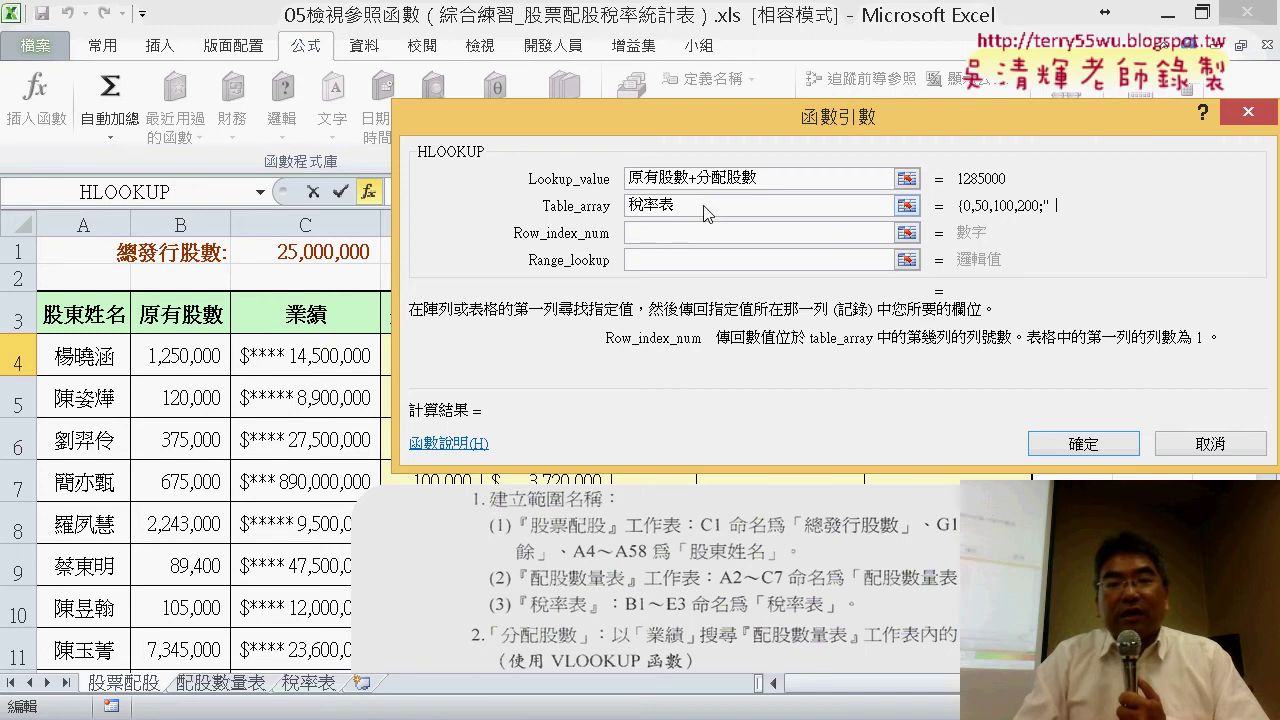
left_click(705, 206)
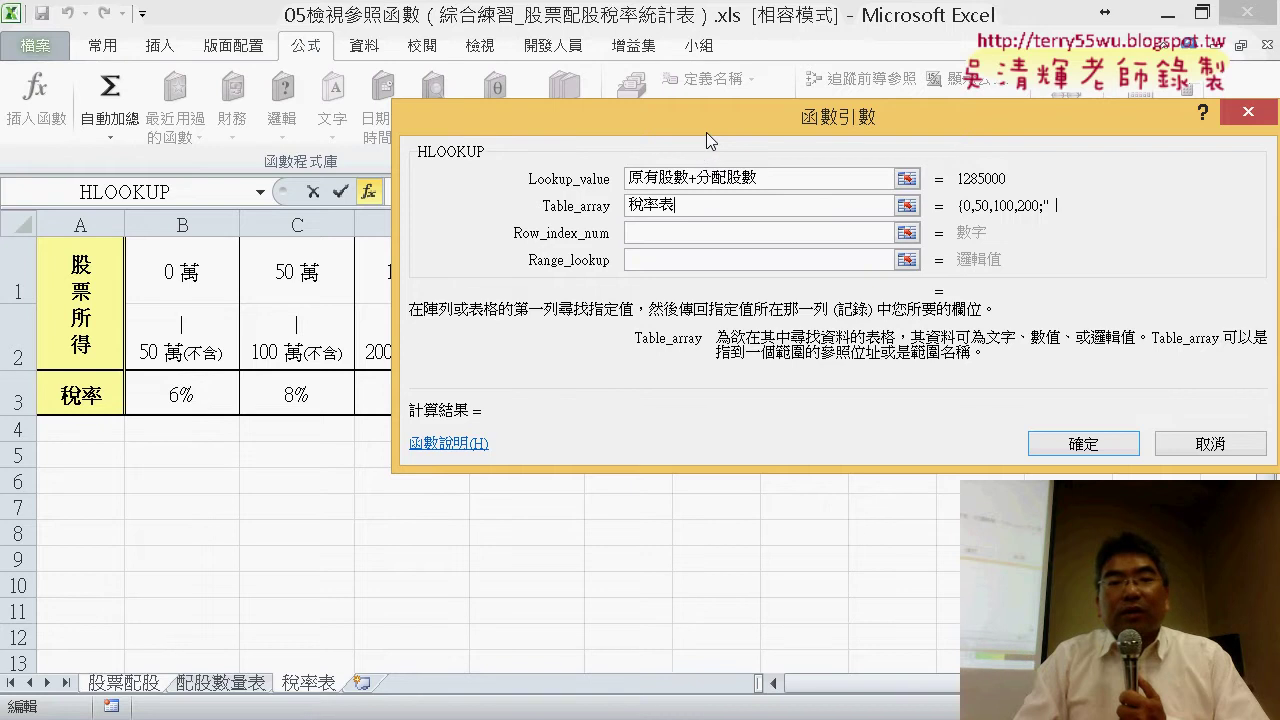
Inspect the 稅率表 income thresholds, then place the cursor before 原有股數 in Lookup_value
left_click_drag(706, 132, 941, 110)
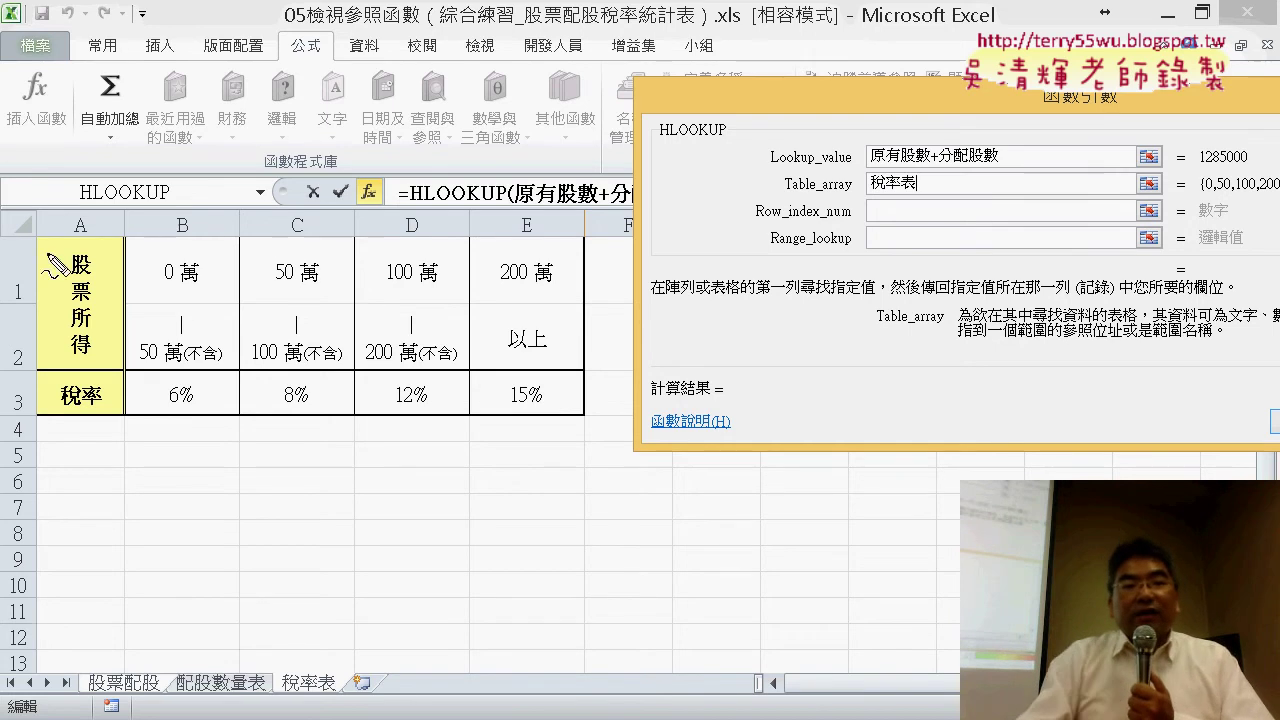
left_click_drag(12, 235, 3, 305)
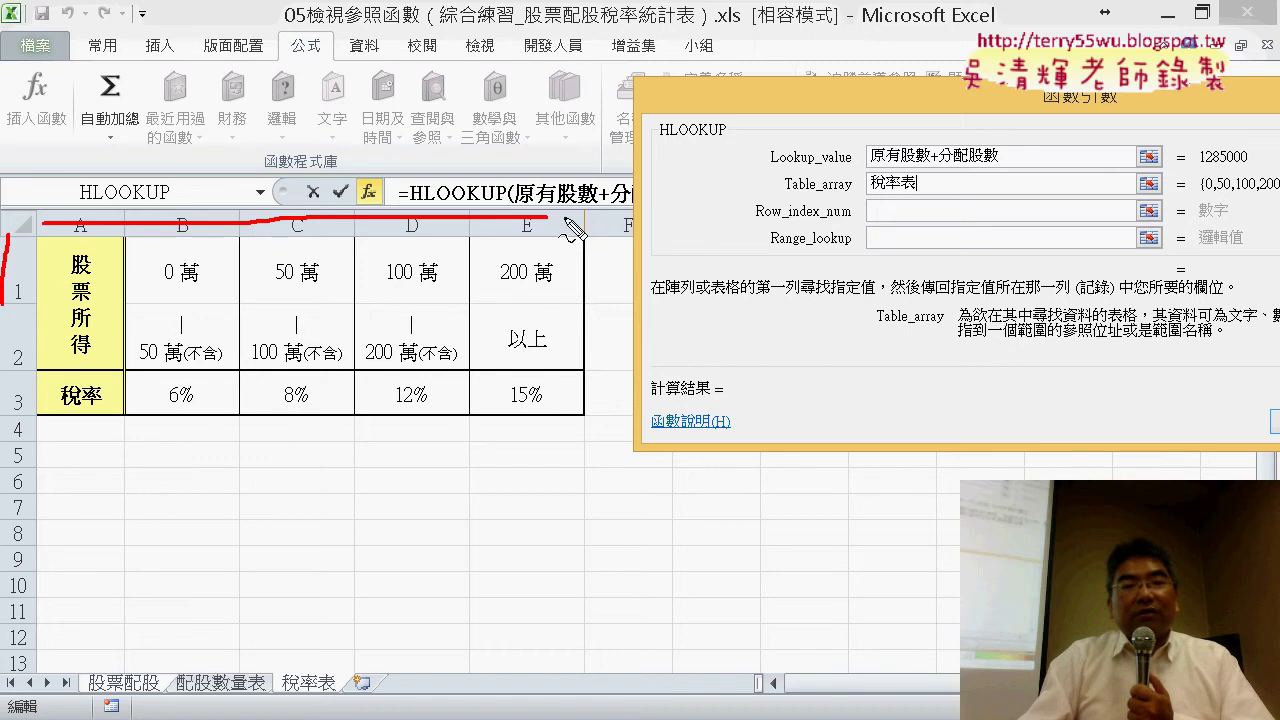
mouse_move(42, 224)
left_mouse_down()
mouse_move(594, 290)
mouse_move(52, 322)
mouse_move(8, 296)
left_mouse_up()
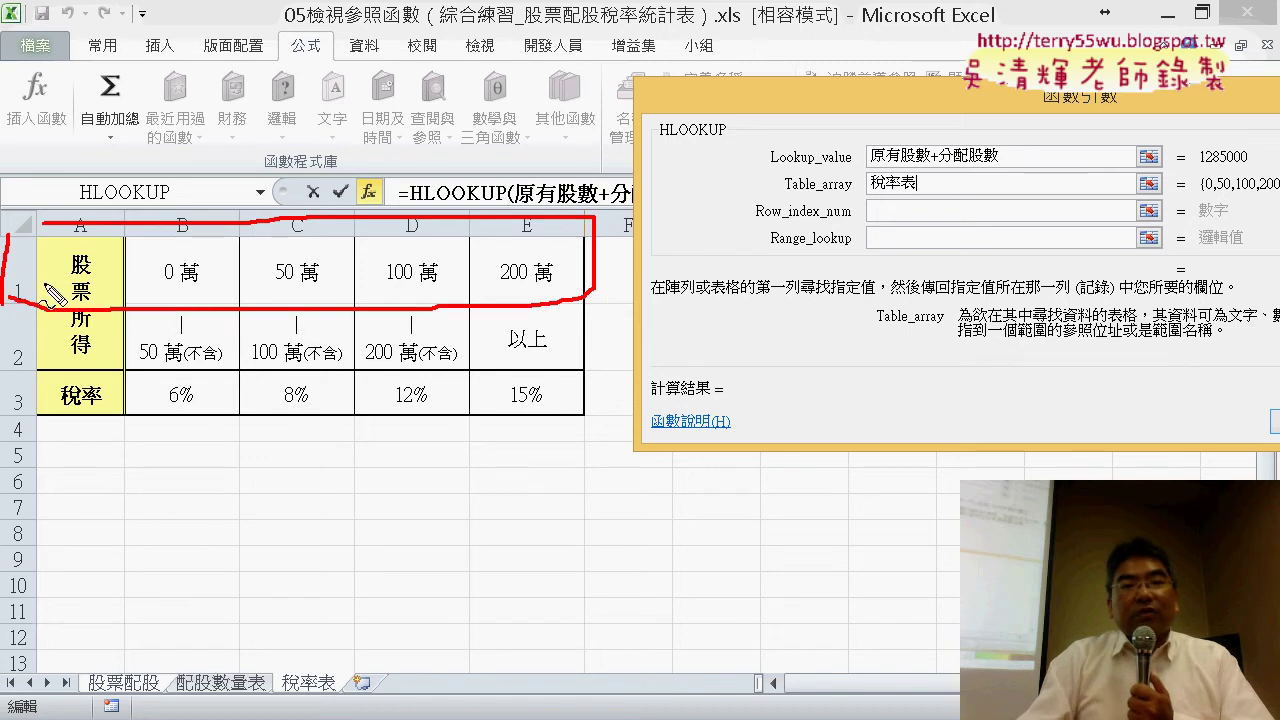
left_click_drag(1200, 166, 1245, 168)
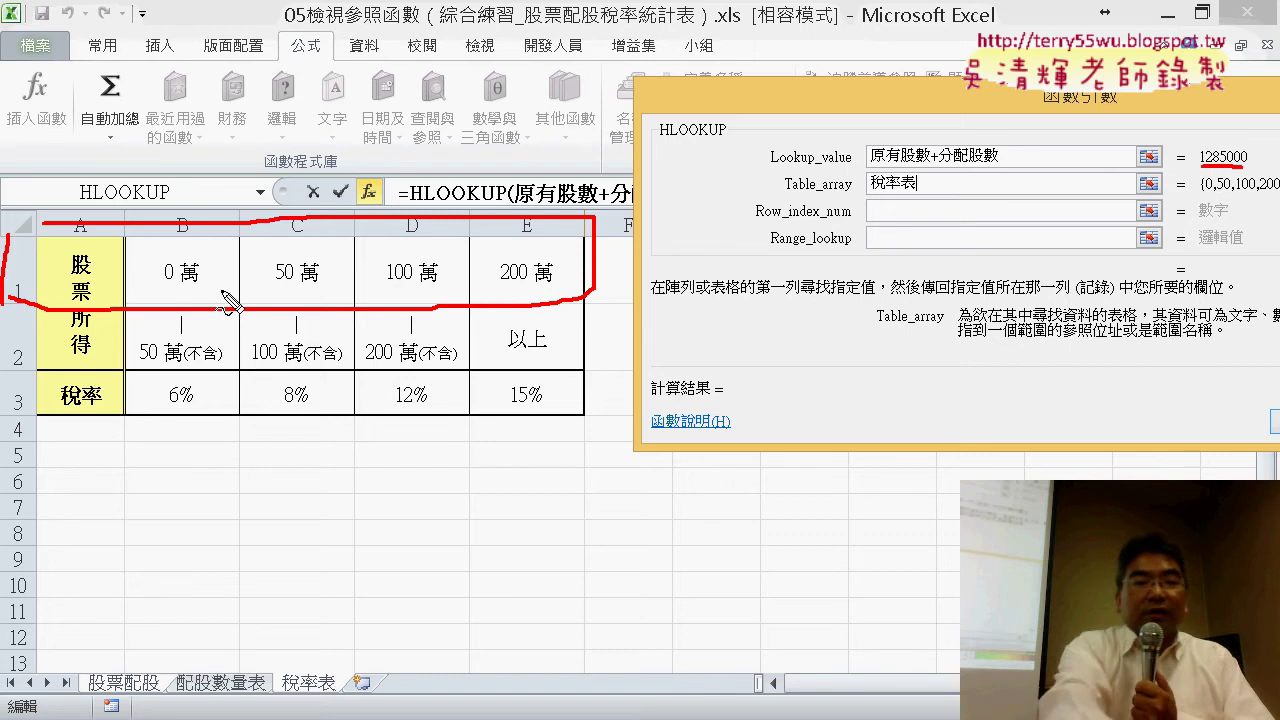
key("Escape")
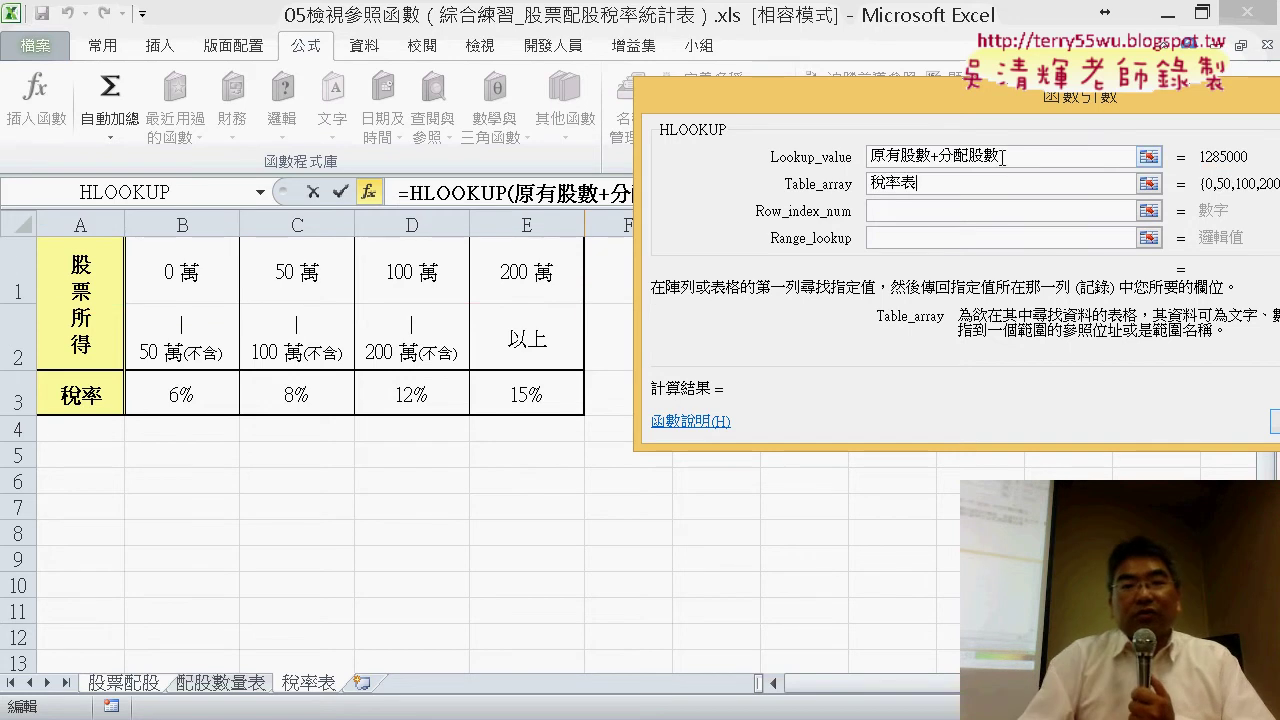
left_click(873, 158)
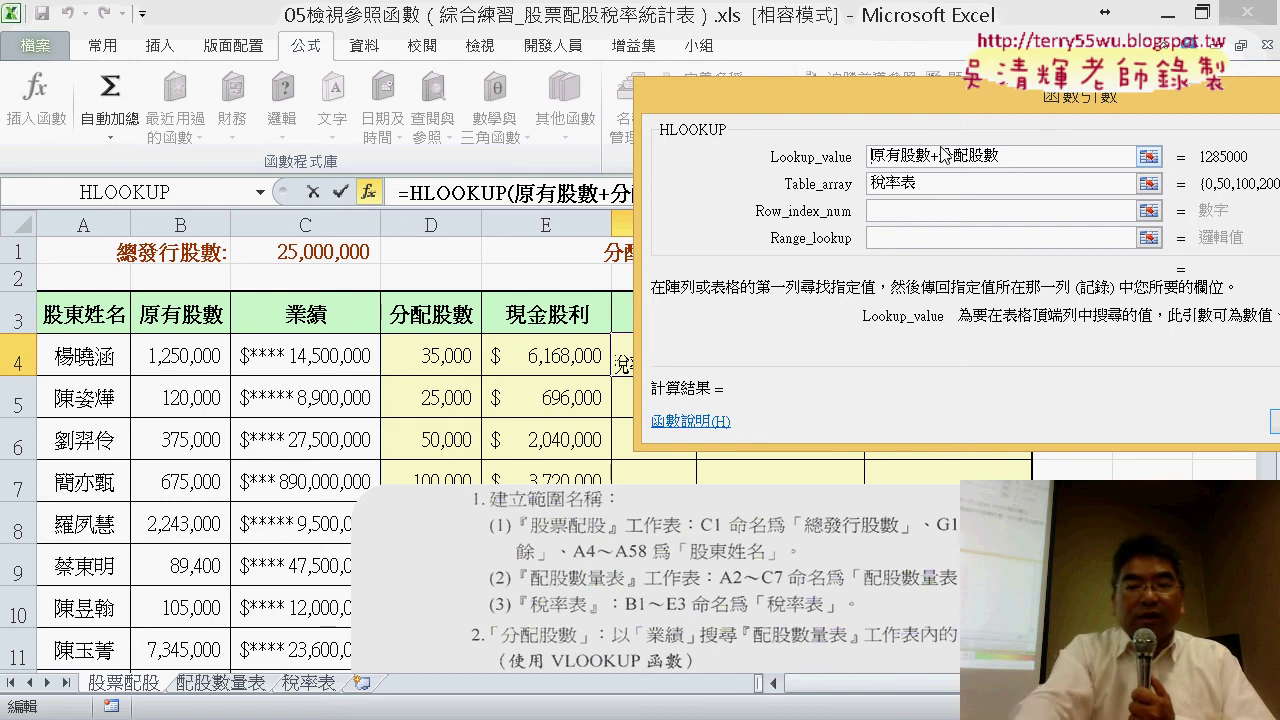
Change Lookup_value to (原有股數+分配股數)/10000 to match the table's 萬 units
type("(")
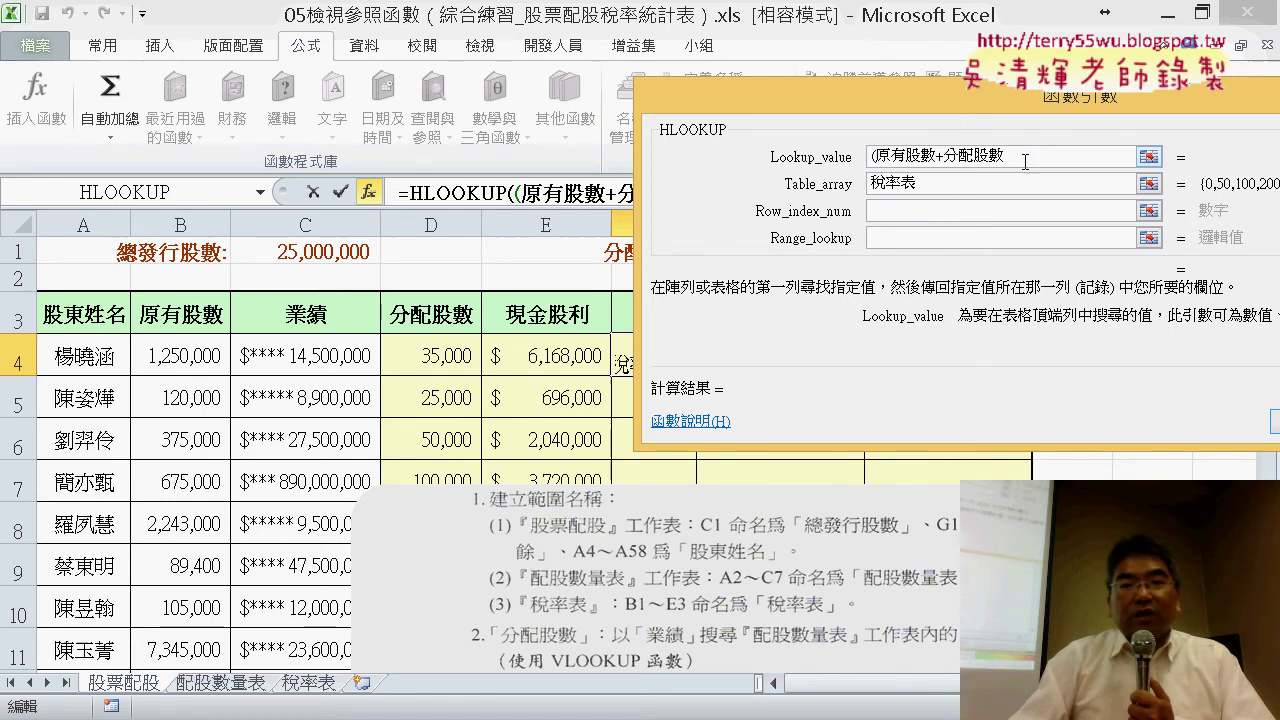
left_click(1051, 156)
type(")")
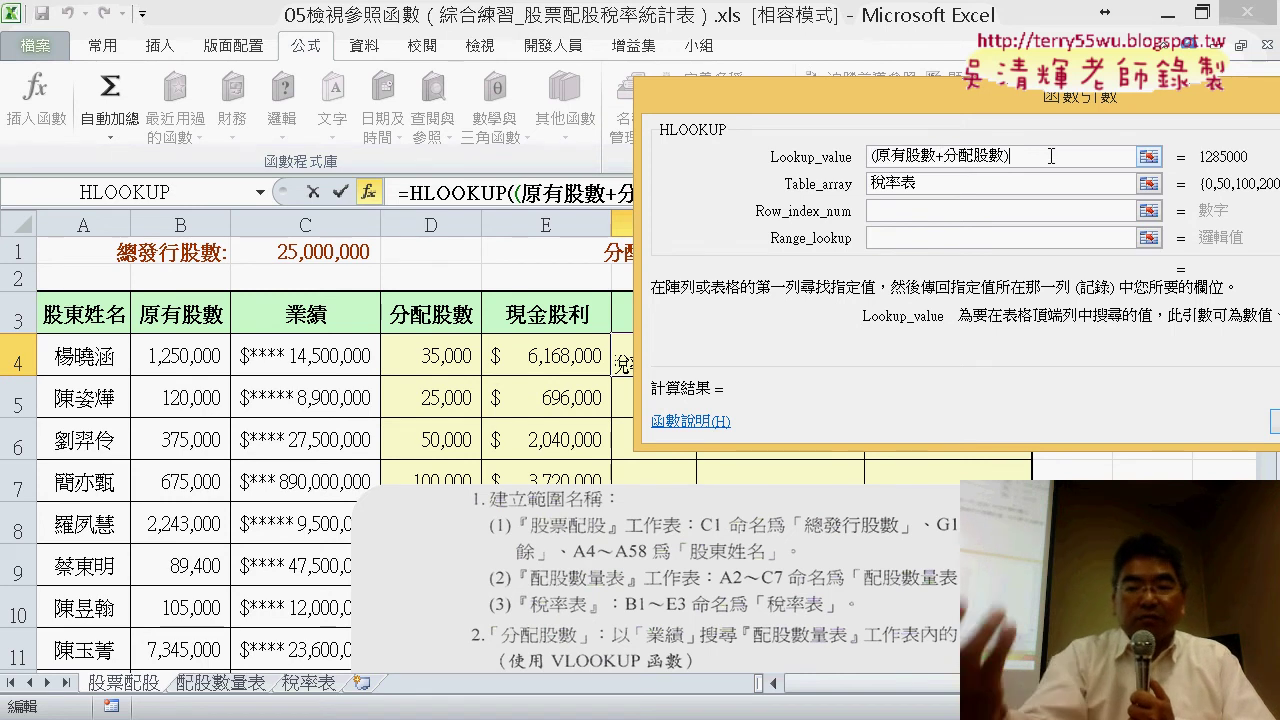
type("/")
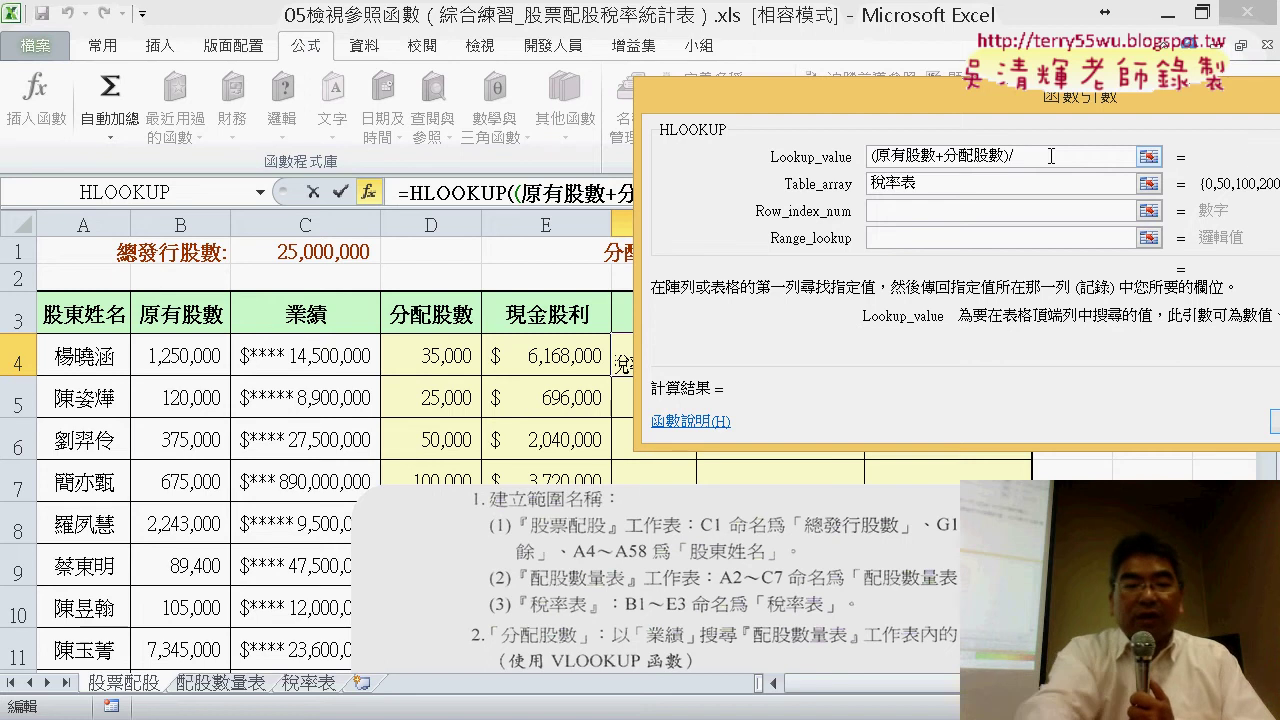
type("10")
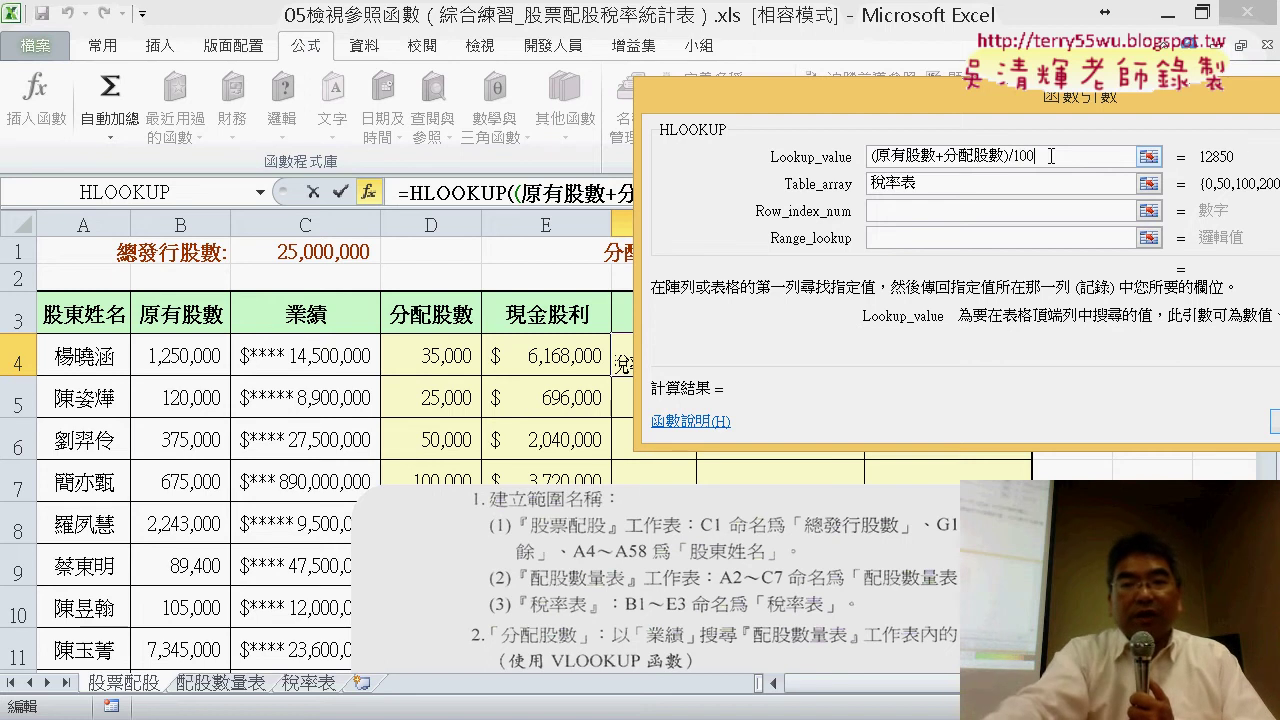
type("00")
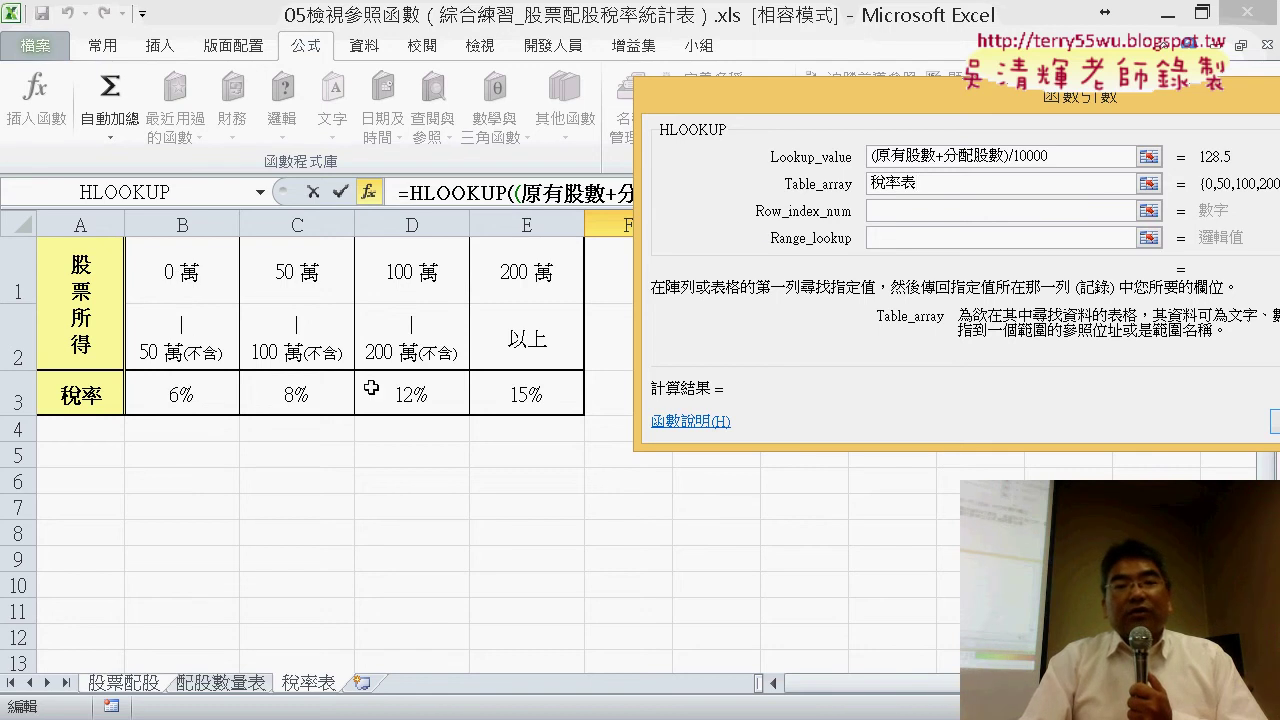
Enter Row_index_num 3 and Range_lookup 1 for the HLOOKUP
left_click(927, 210)
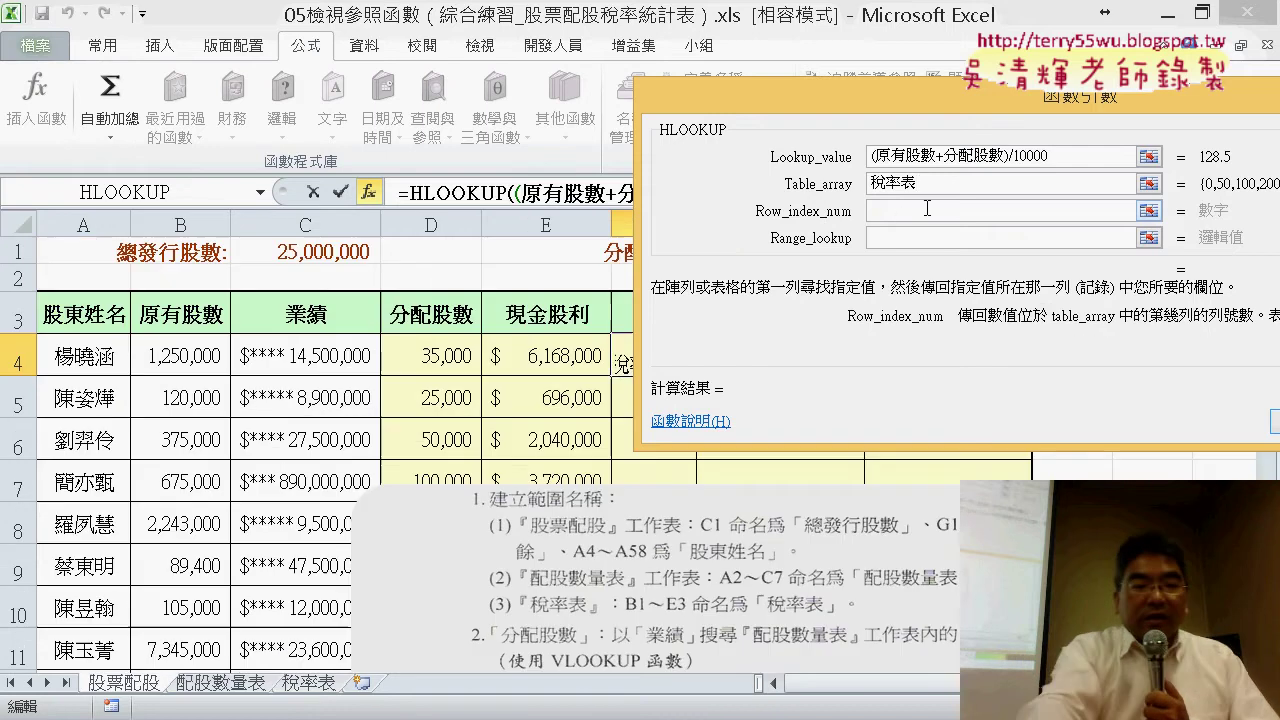
type("3")
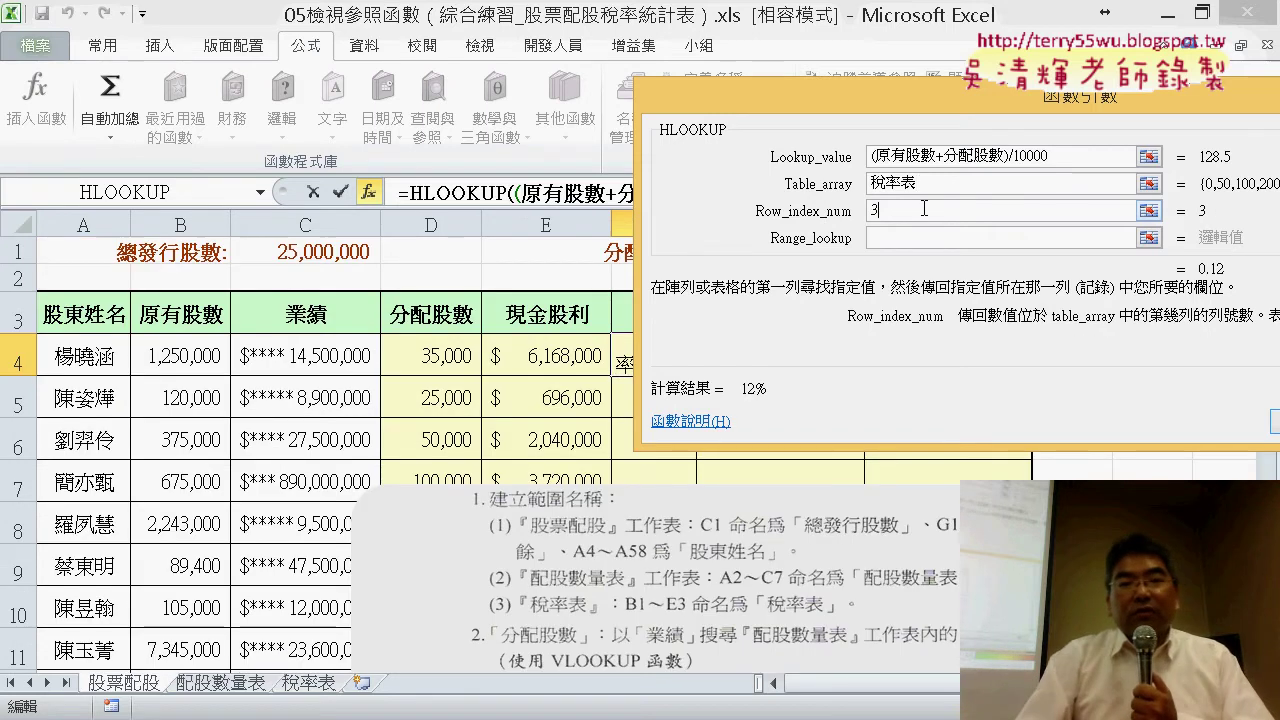
left_click(910, 240)
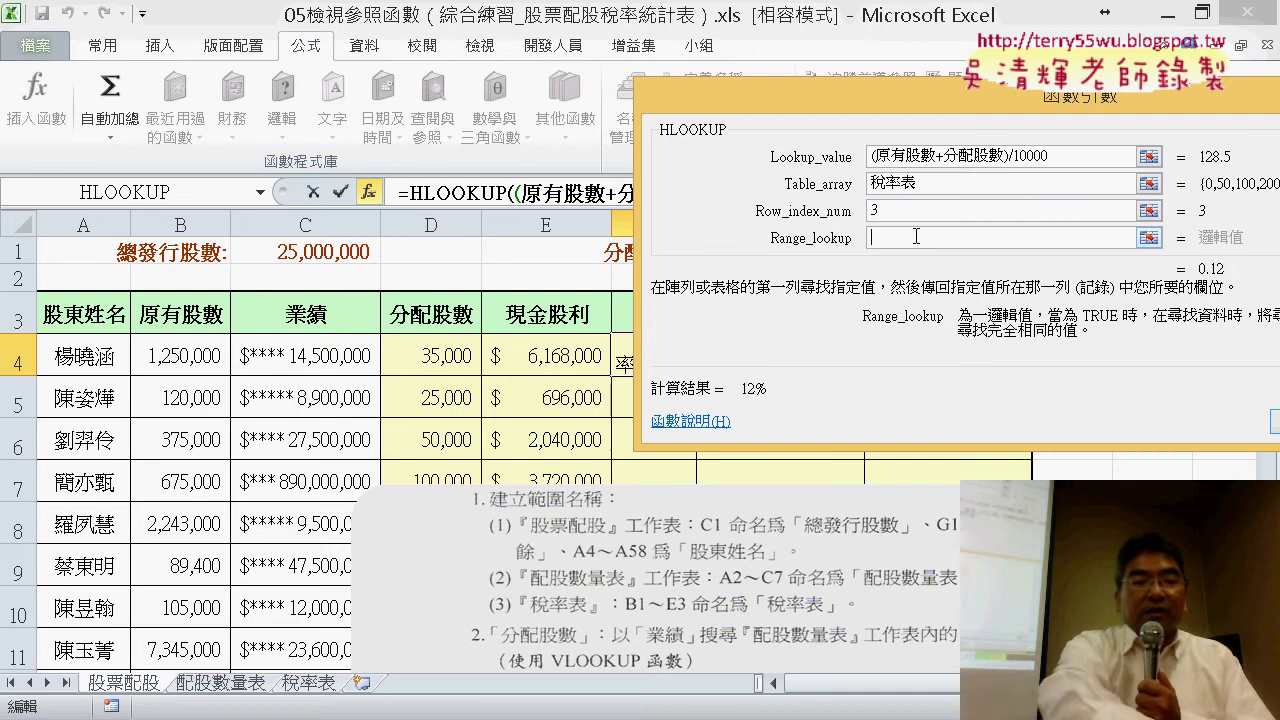
type("1")
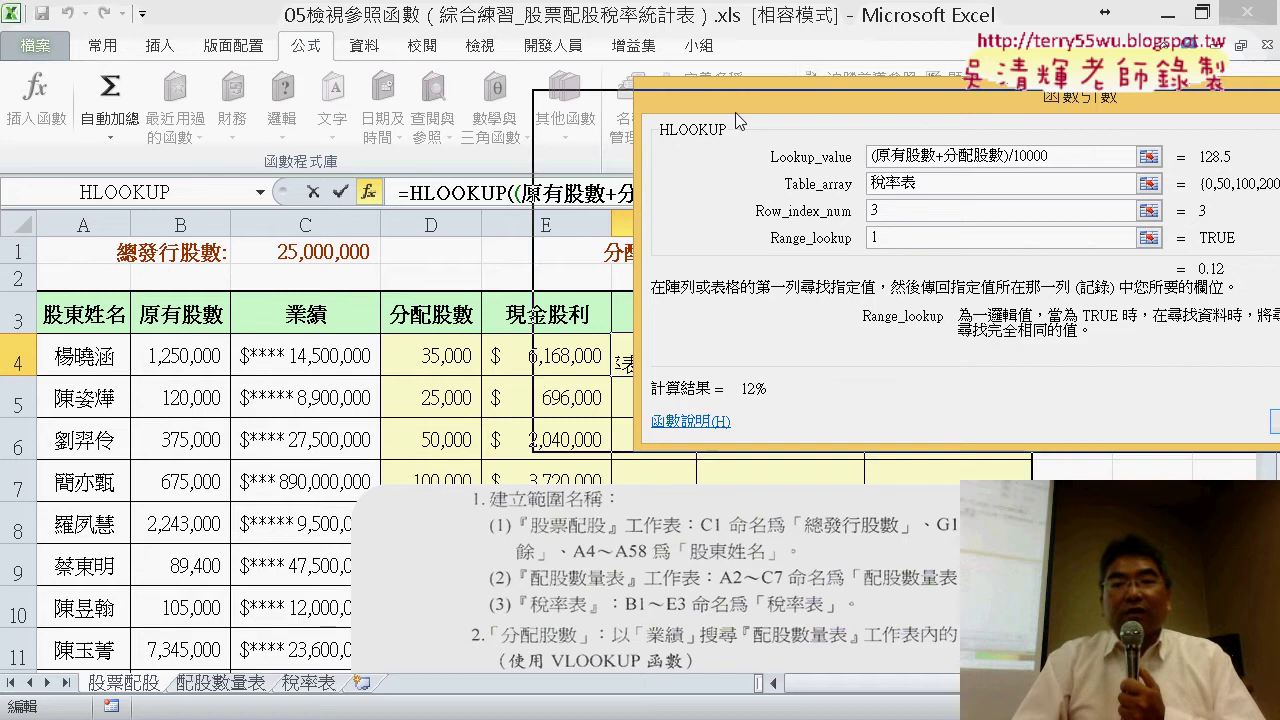
left_click_drag(925, 105, 527, 110)
Confirm F4's 12% tax rate, fill it down column F, and move the instruction picture
left_click(926, 428)
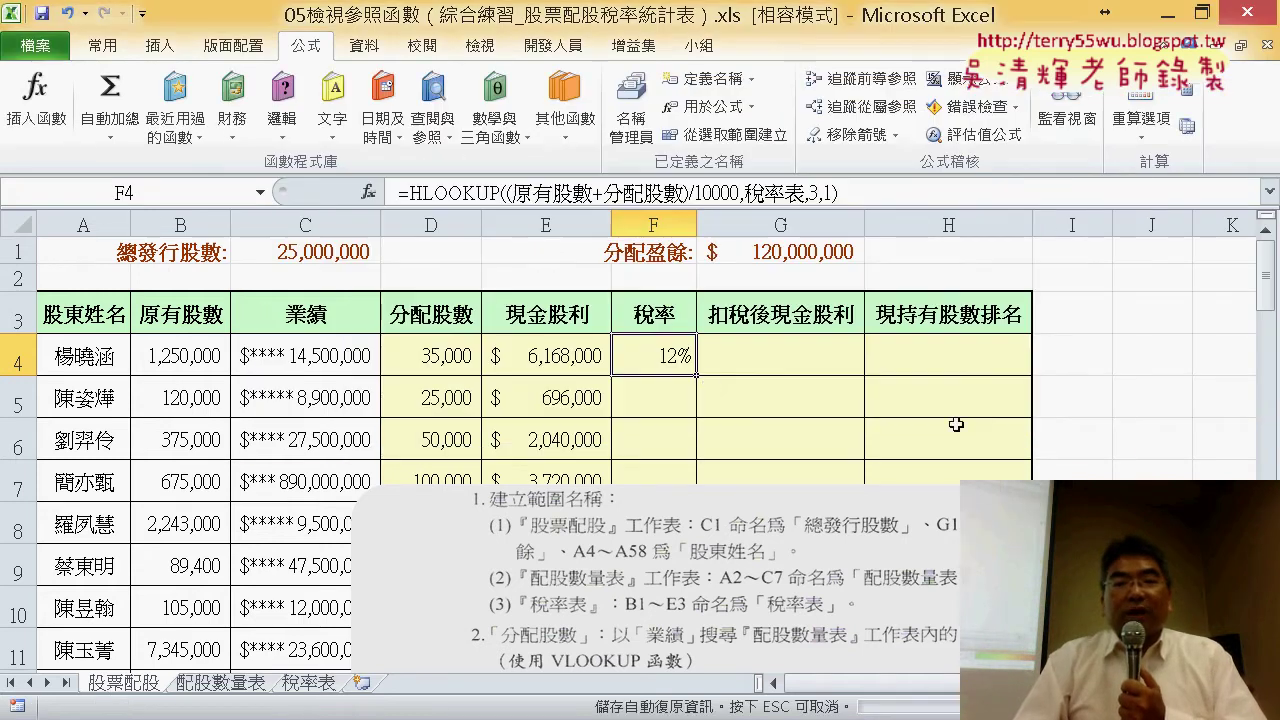
double_click(697, 375)
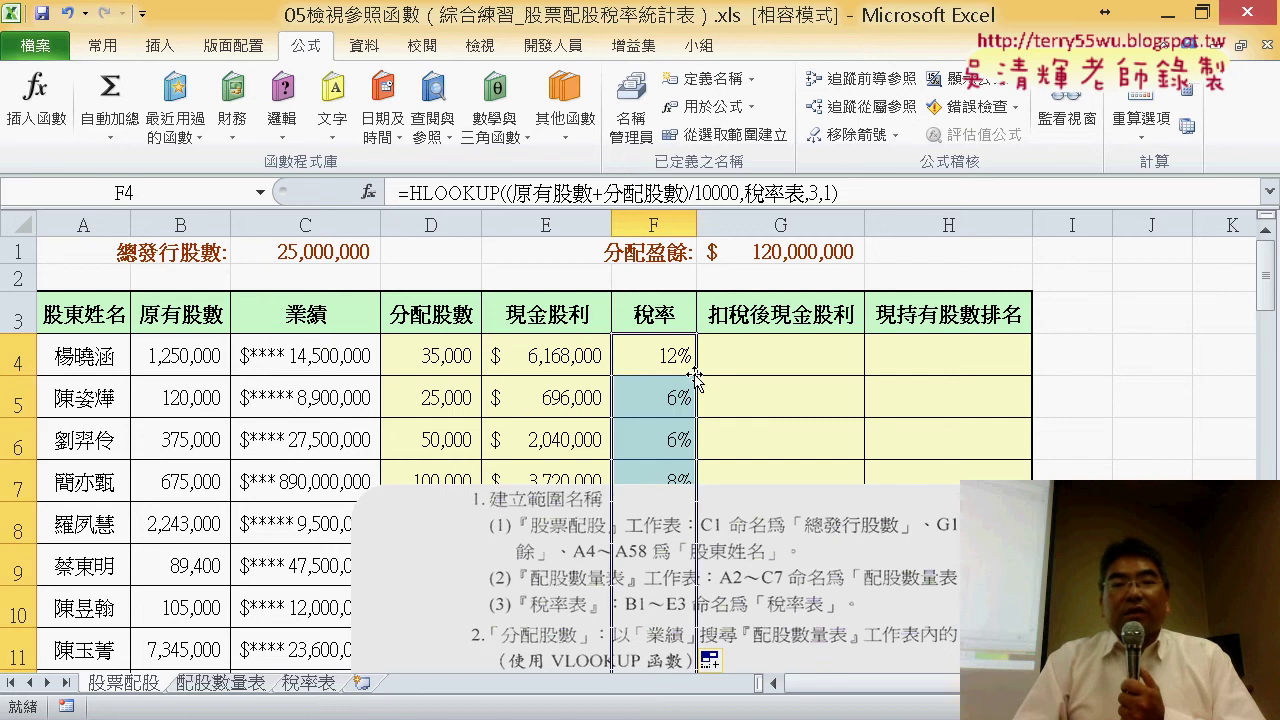
left_click_drag(821, 548, 656, 587)
left_click_drag(753, 548, 868, 510)
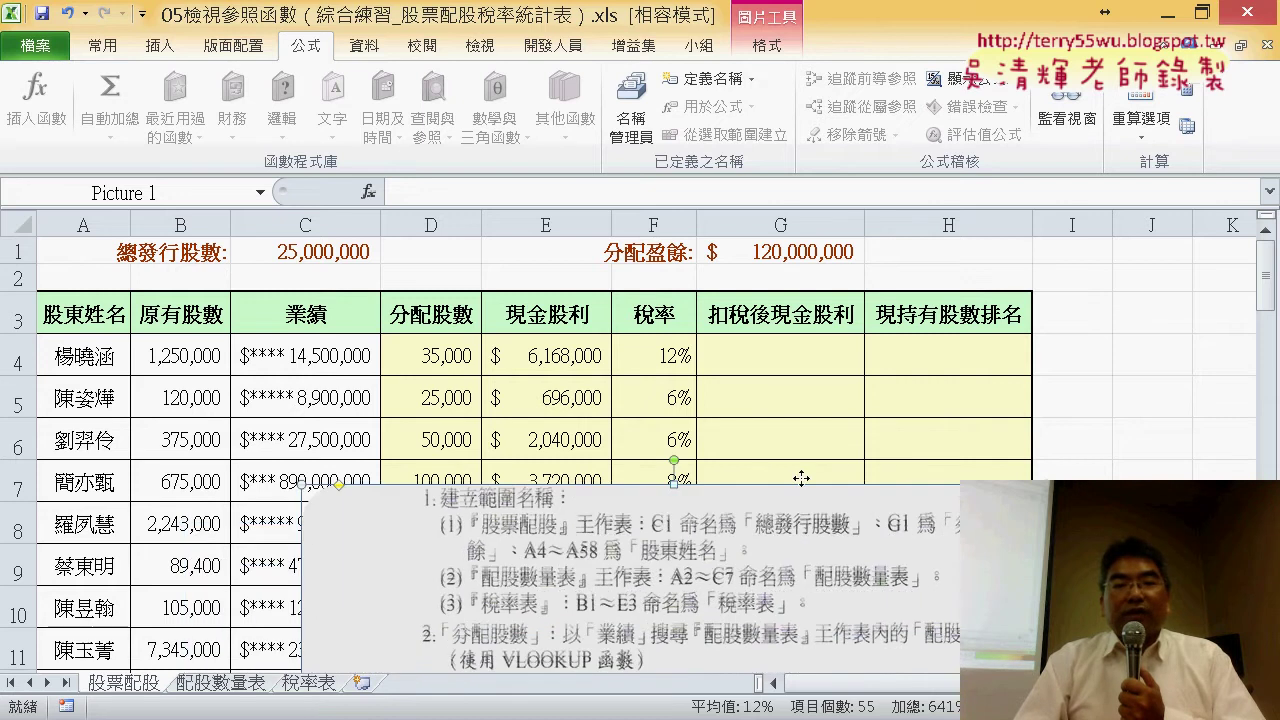
Raise the instruction picture over the table, select G4, and read instruction steps 5–7
left_click_drag(791, 544, 803, 480)
left_click(803, 354)
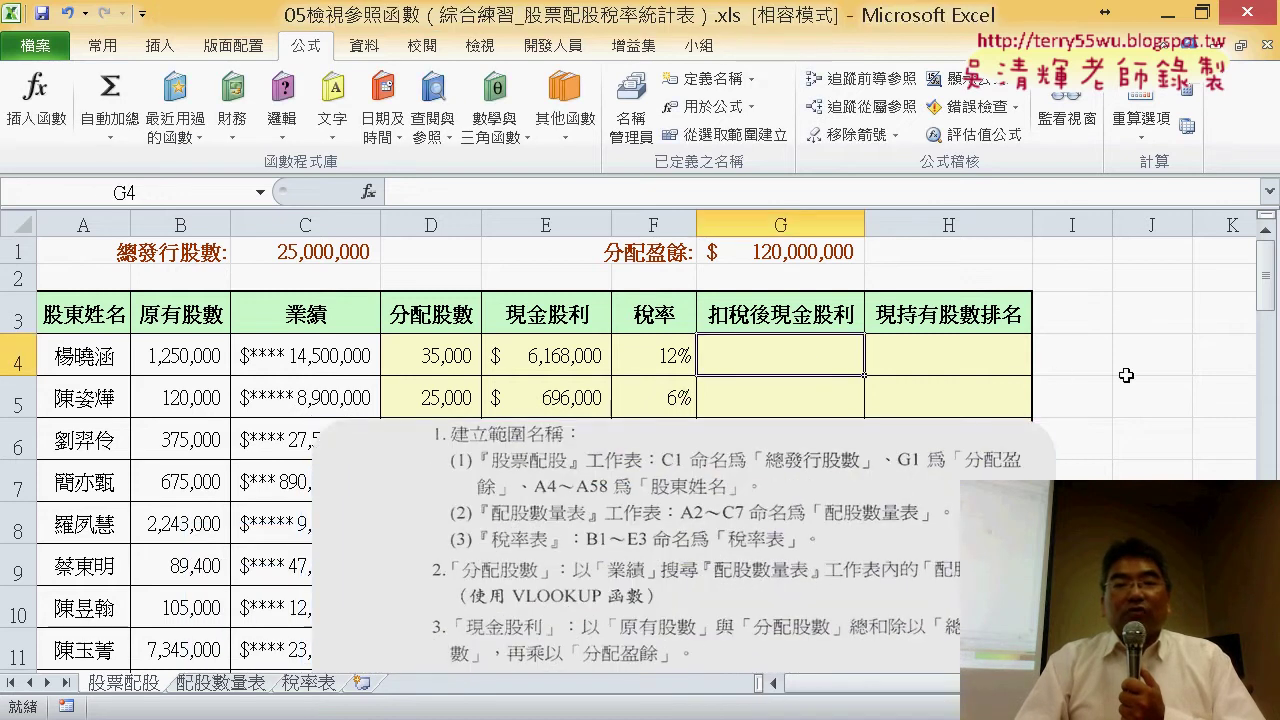
scroll(1126, 375, "down", 1)
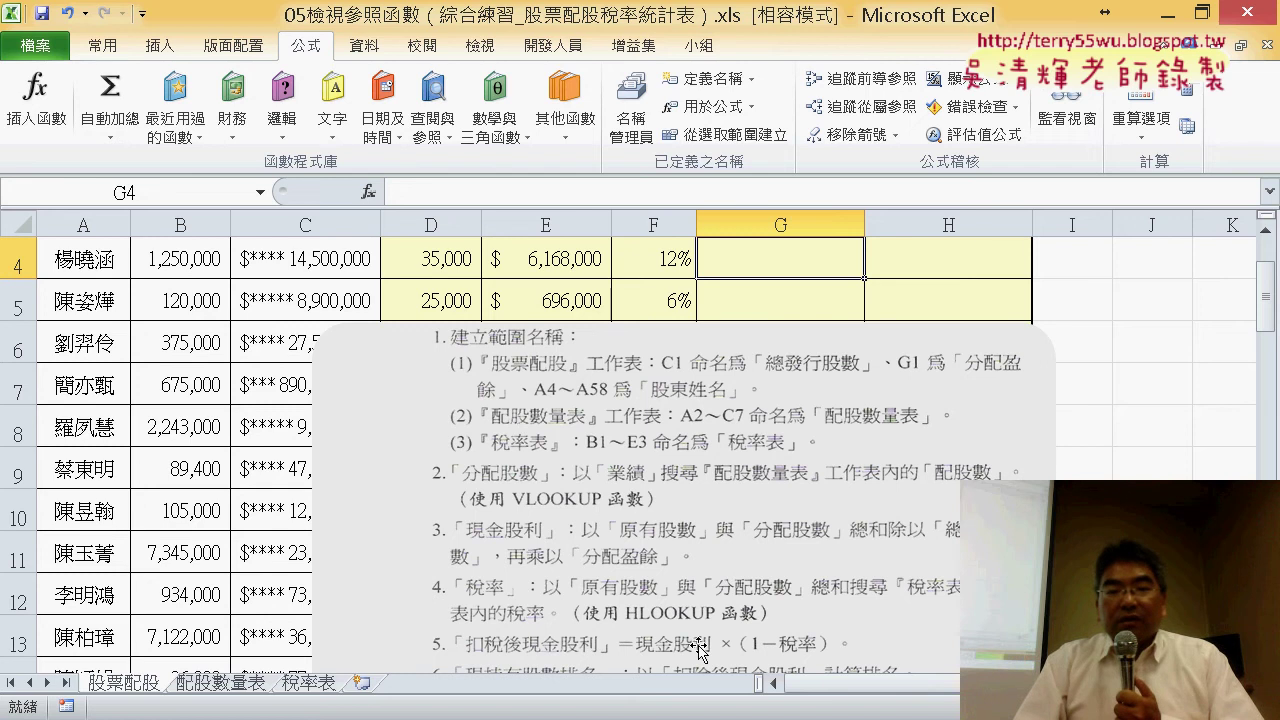
scroll(737, 650, "down", 1)
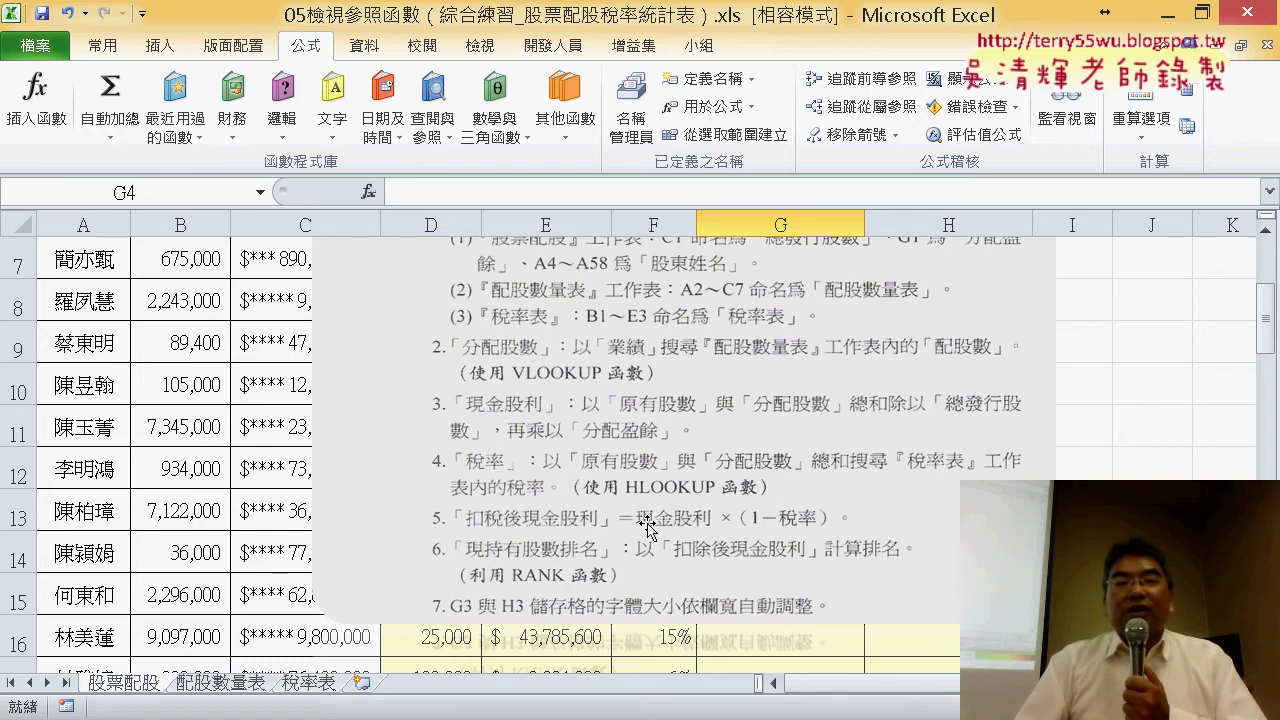
scroll(697, 528, "up", 2)
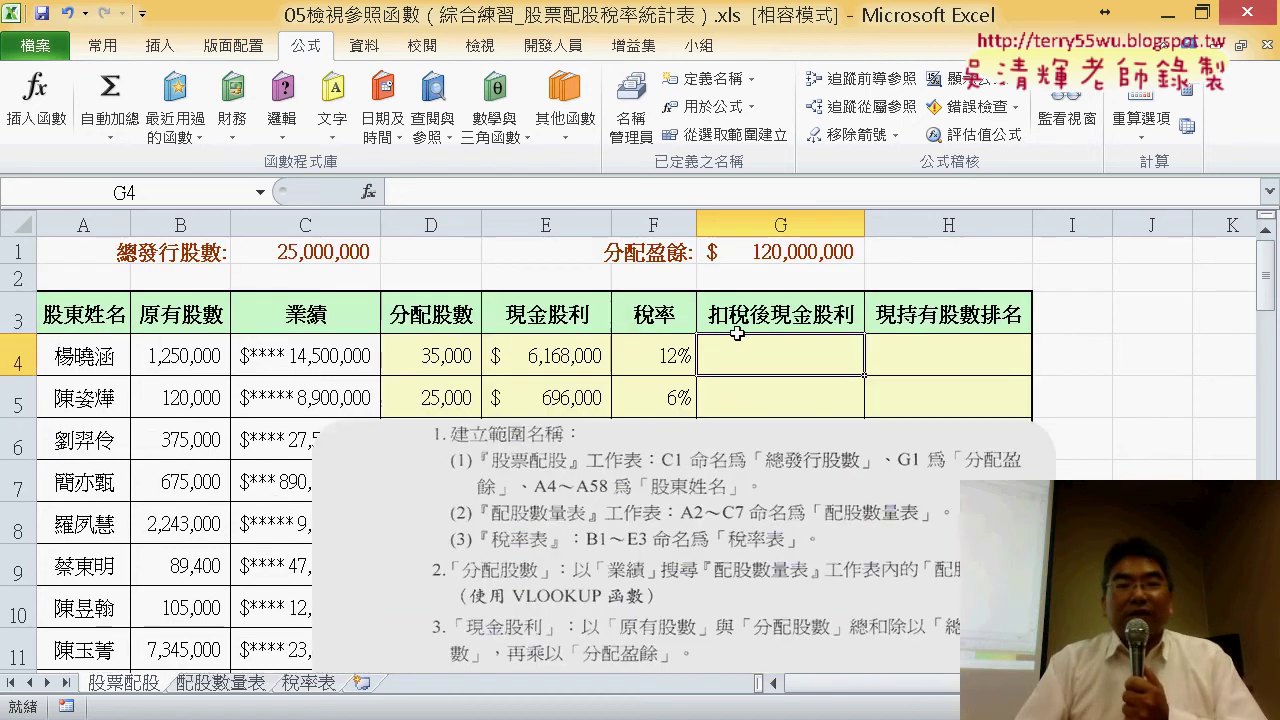
Begin G4's formula as =現金股利*(1- using the F3 name list
left_click(538, 196)
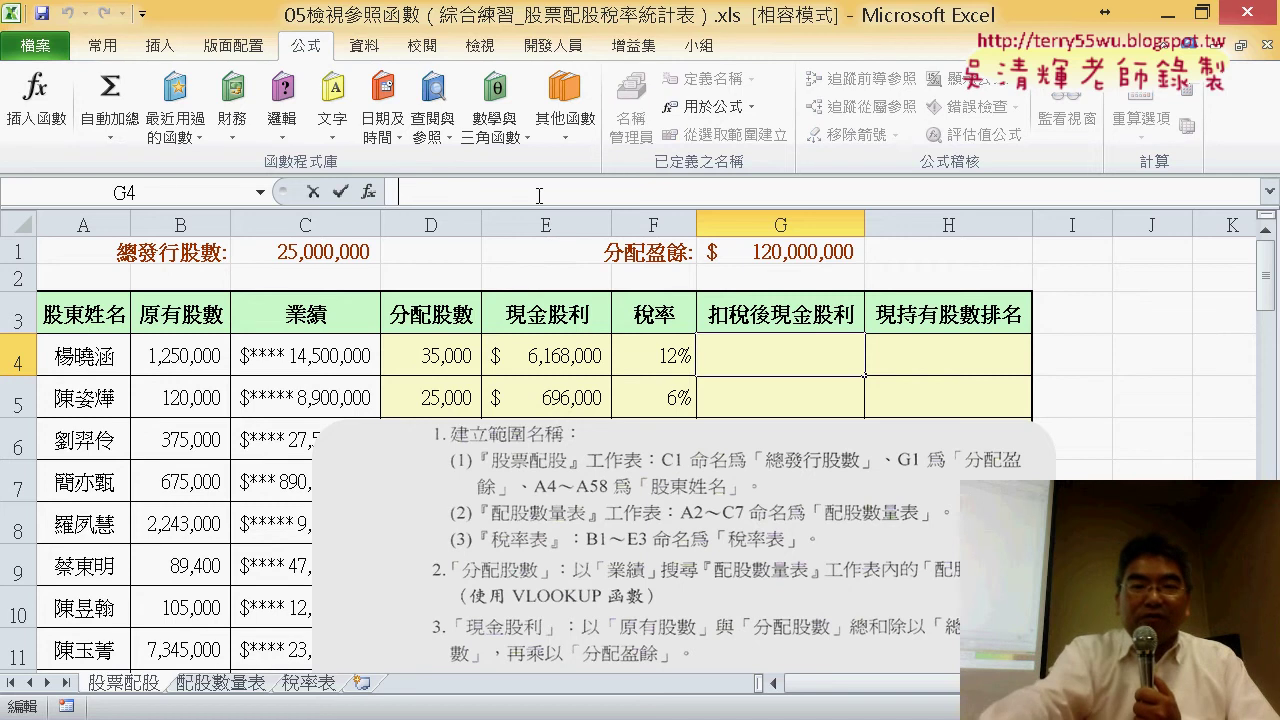
type("=")
key("F3")
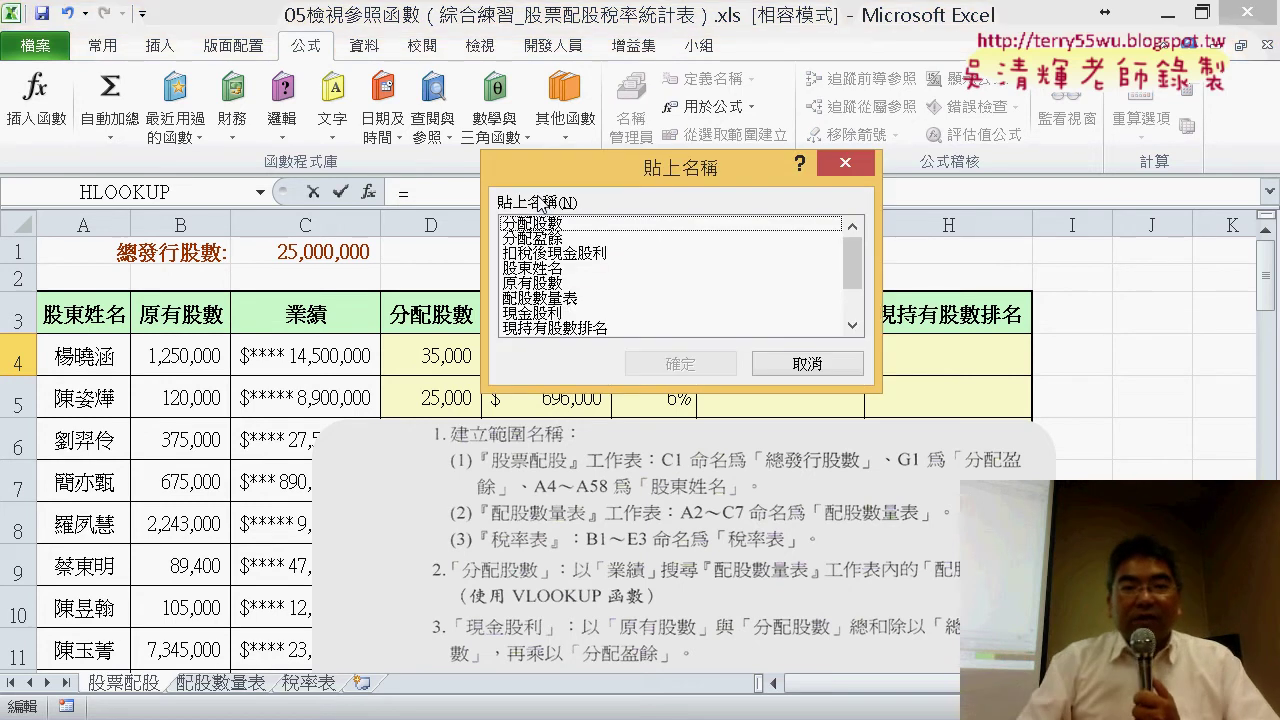
double_click(610, 312)
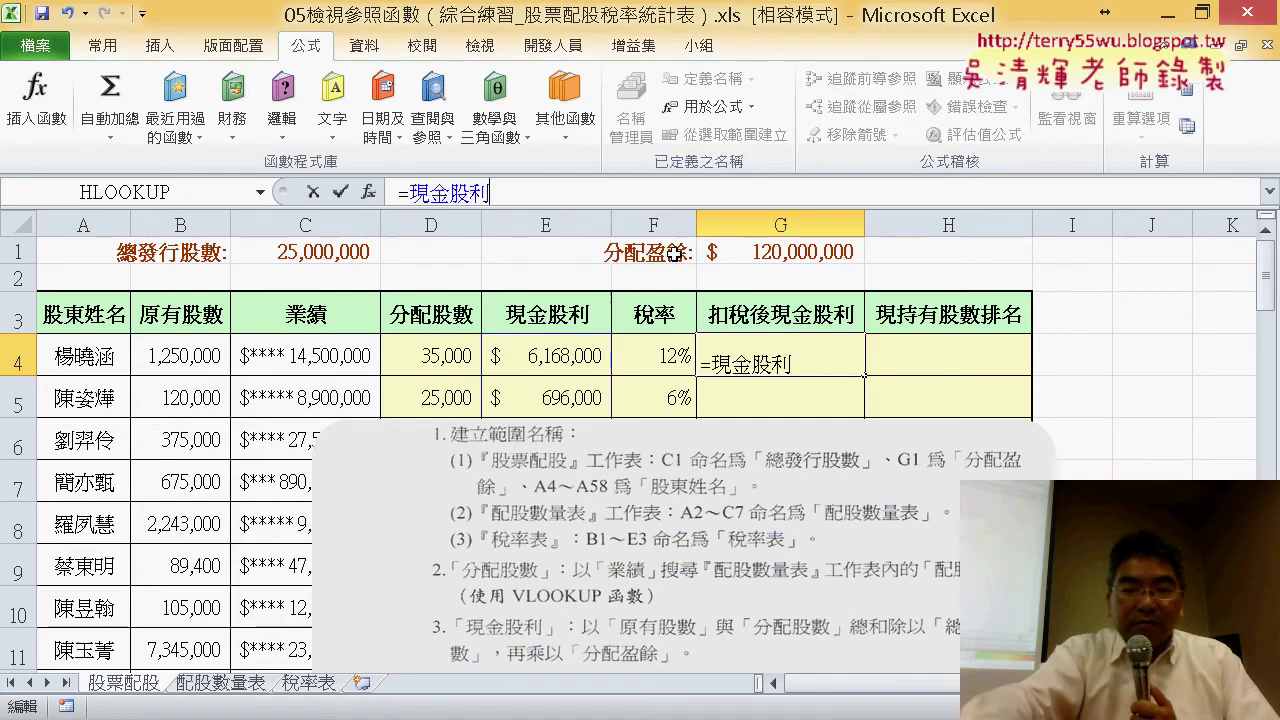
type("*")
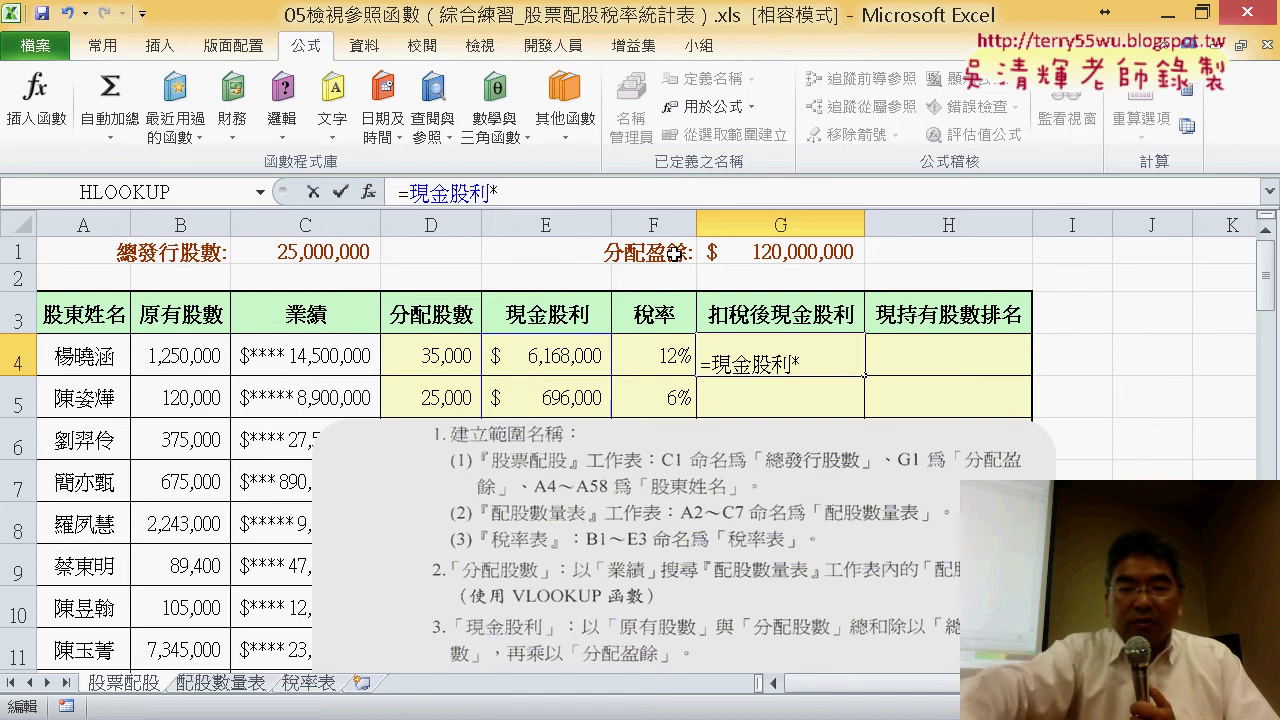
type("(1")
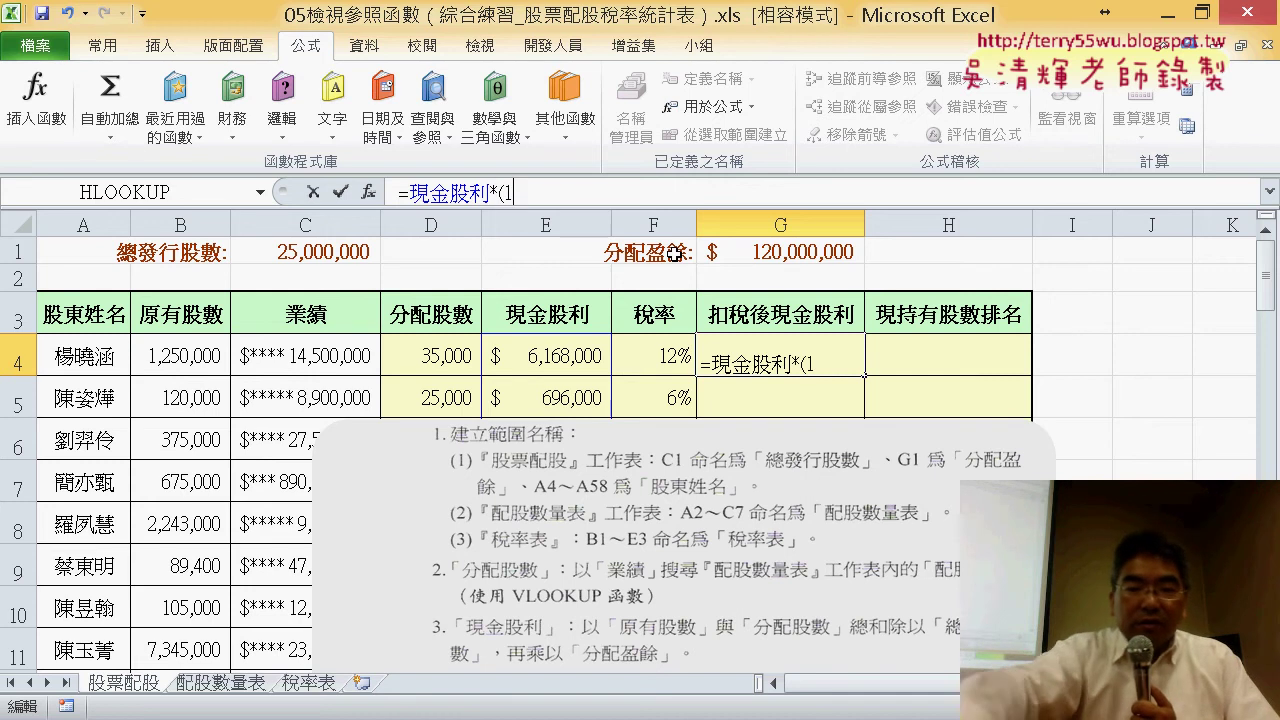
type("-")
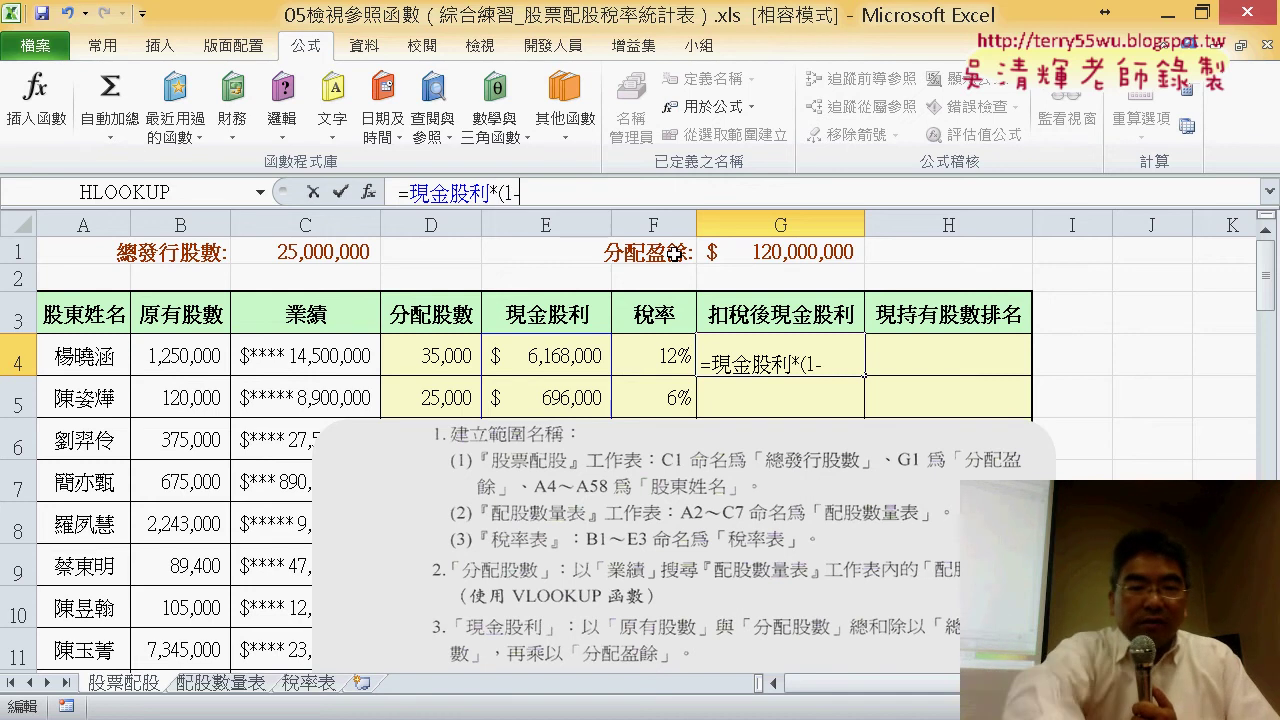
Complete G4 as =現金股利*(1-稅率), giving $5,427,840
key("F3")
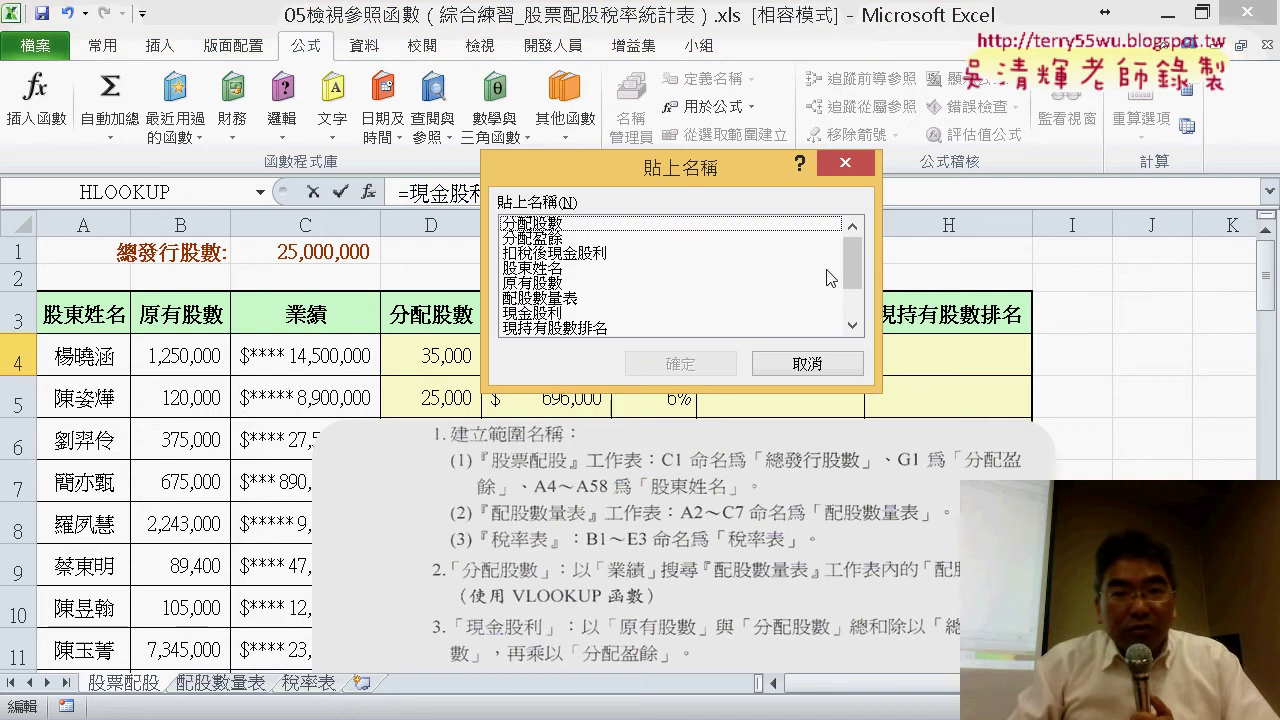
mouse_move(859, 254)
left_mouse_down()
mouse_move(866, 310)
mouse_move(852, 288)
left_mouse_up()
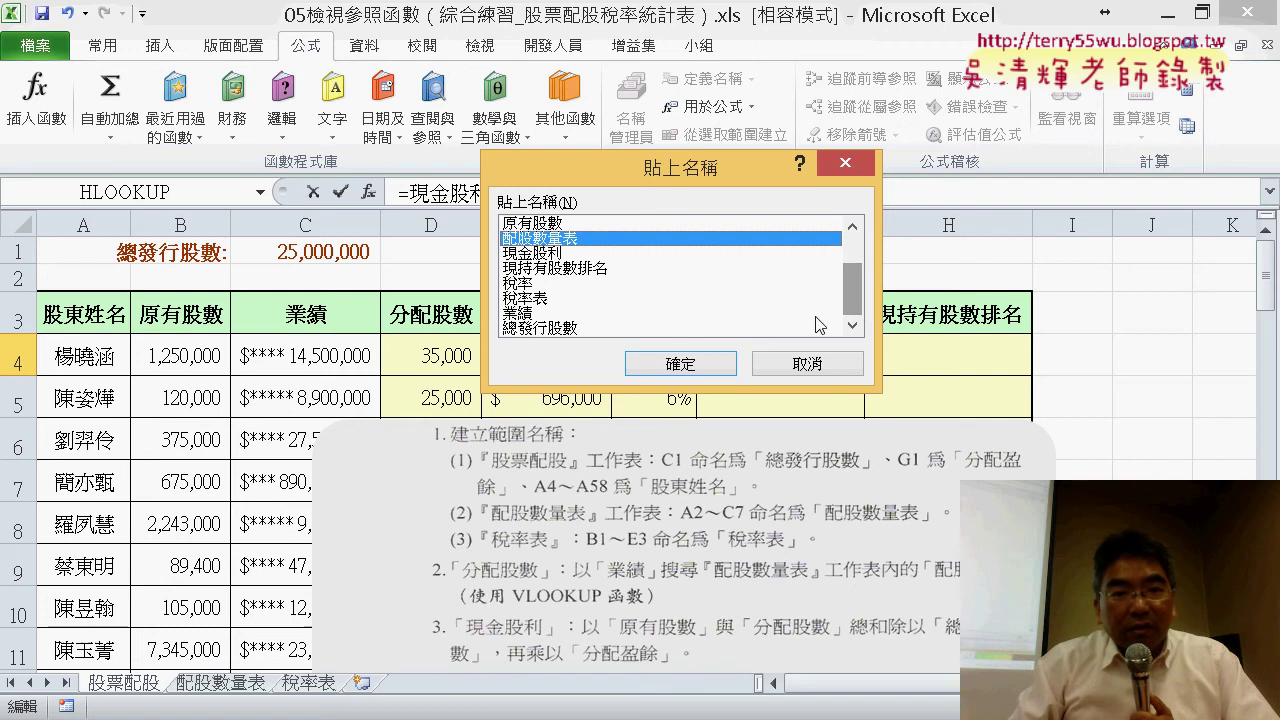
double_click(519, 286)
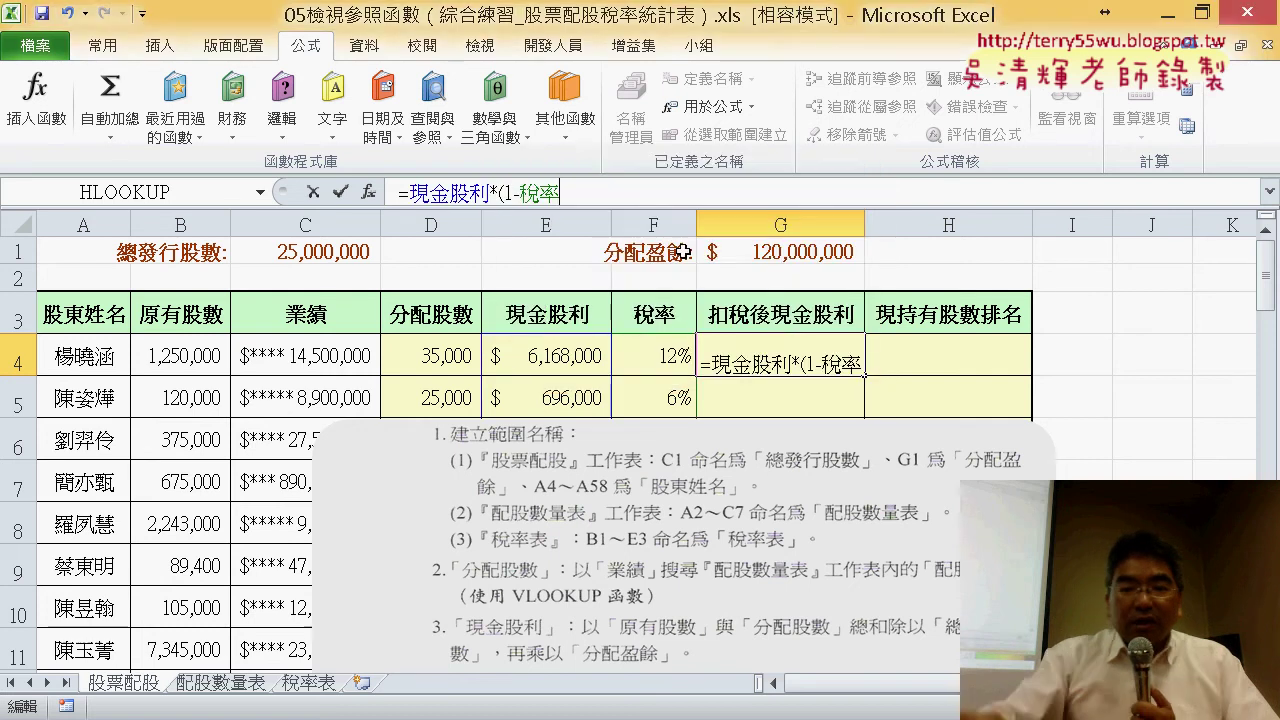
type(")")
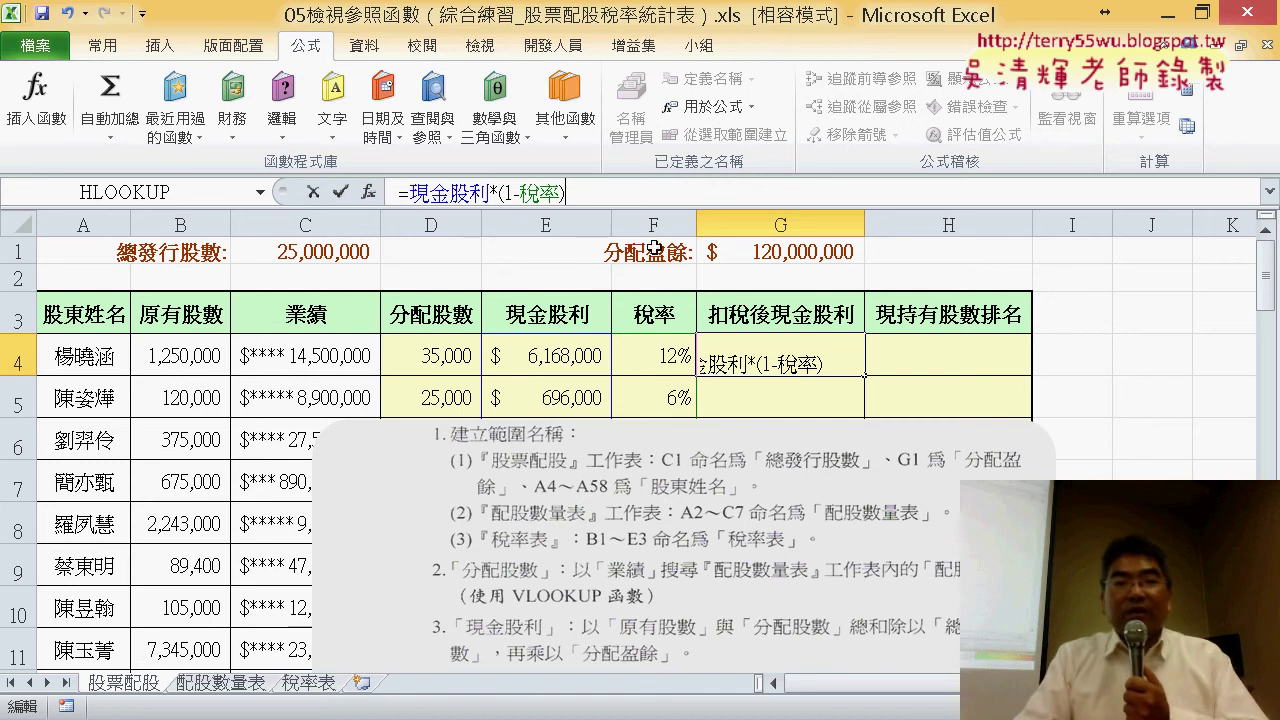
left_click(341, 192)
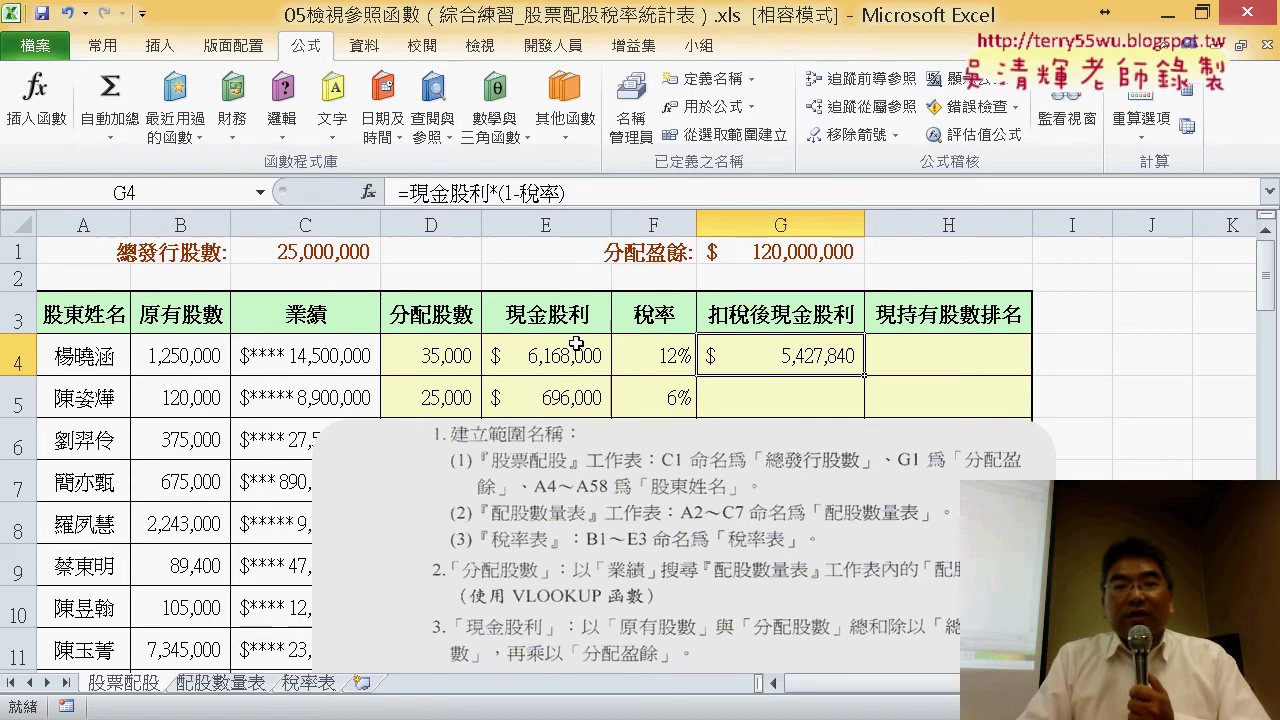
double_click(862, 376)
Fill G4's formula down column G, so G5 shows $654,240, then select H4
left_click(808, 362)
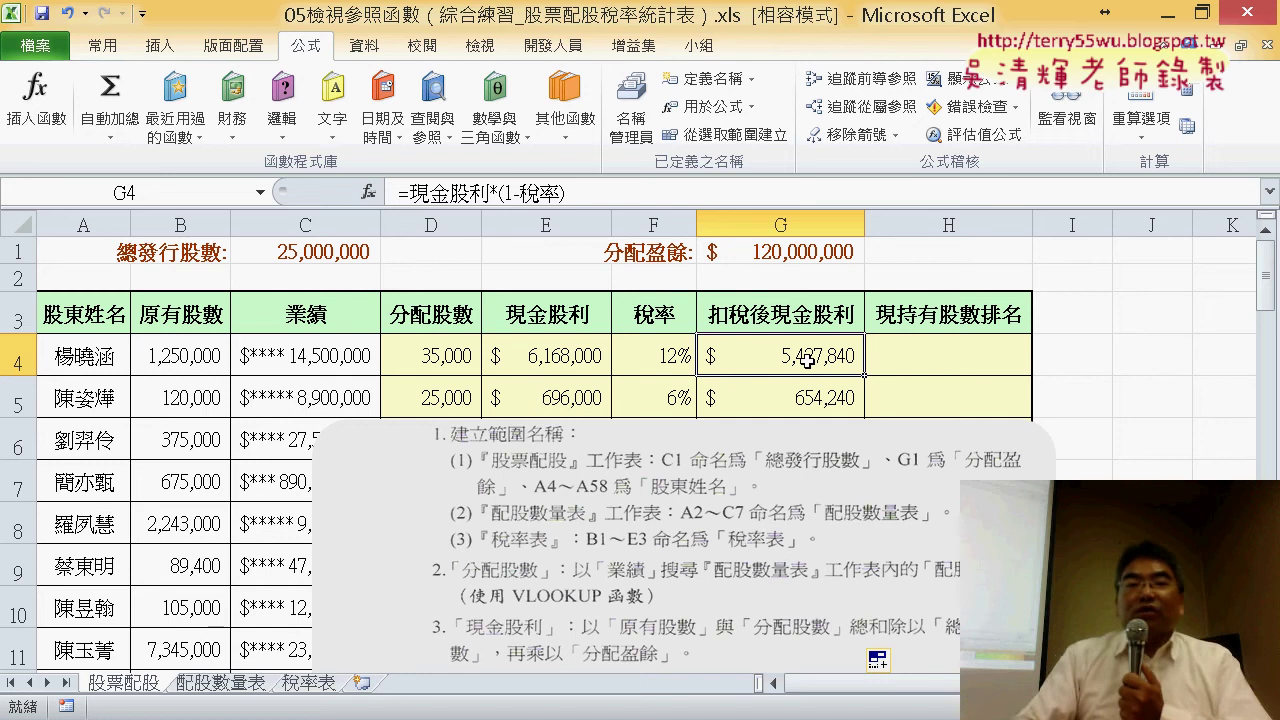
left_click(964, 355)
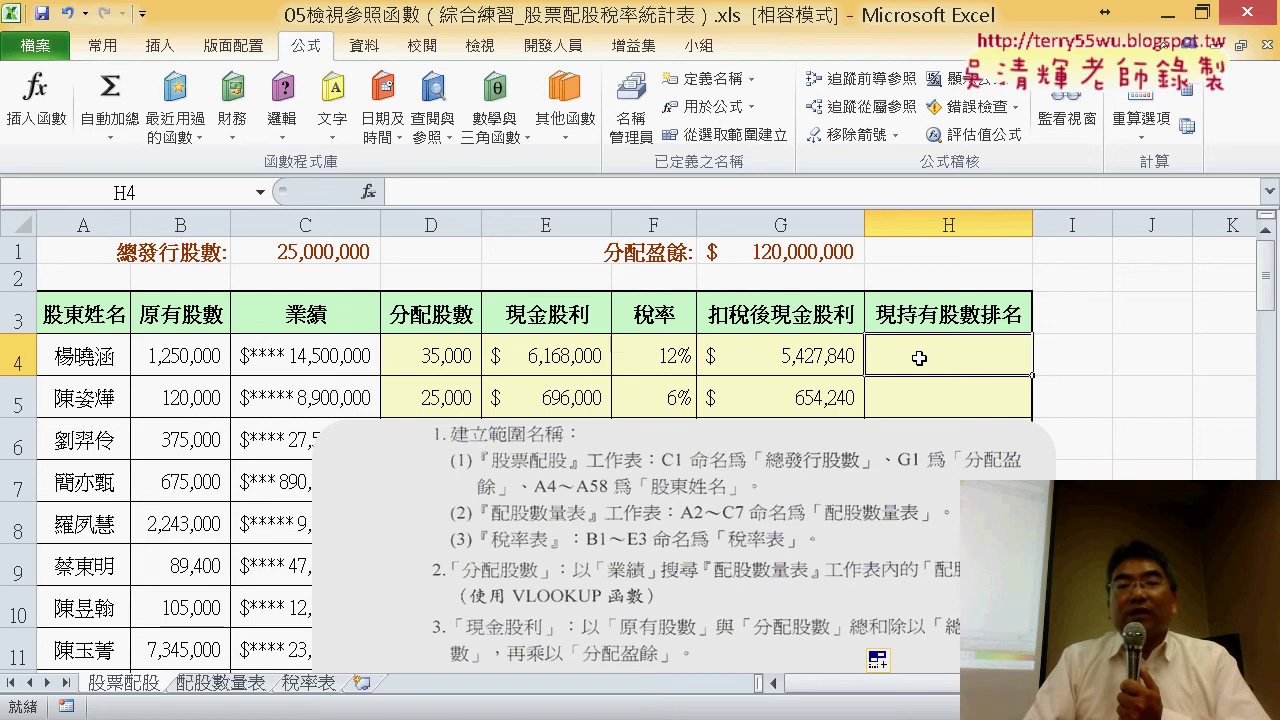
Choose RANK.EQ from the 統計 category for H4 and bring up its arguments
left_click(369, 193)
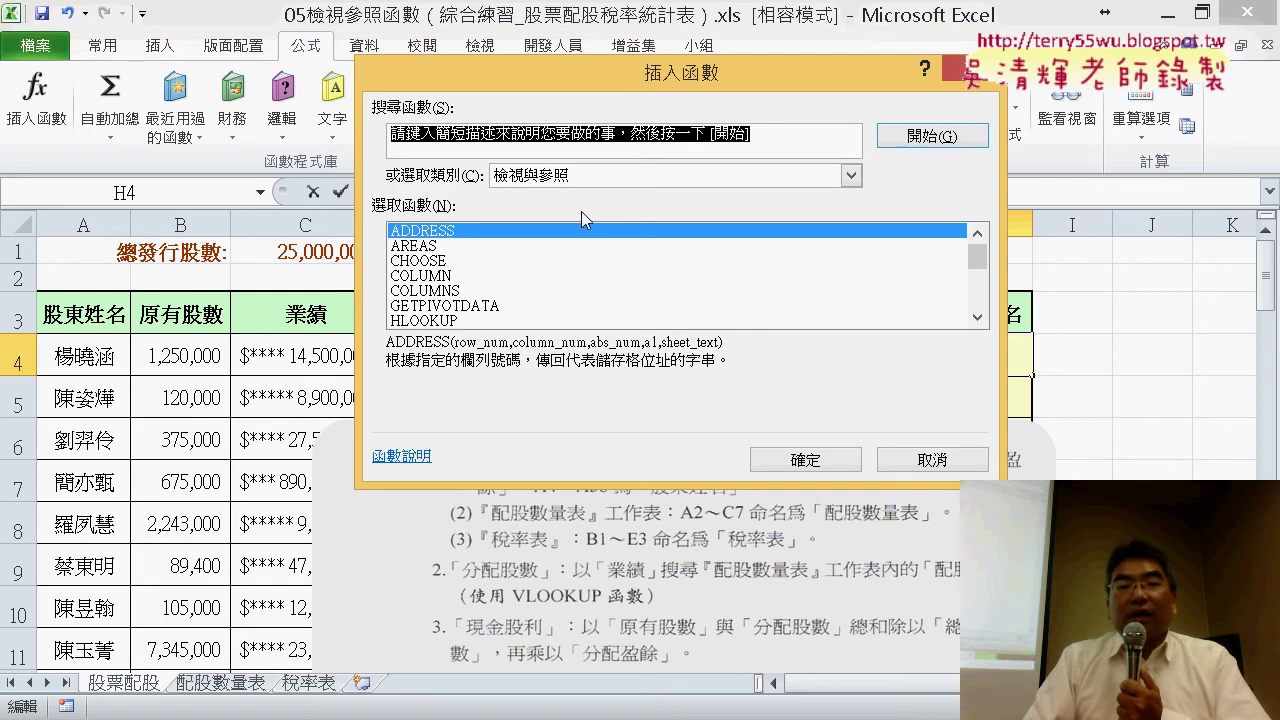
left_click(615, 178)
left_click(596, 268)
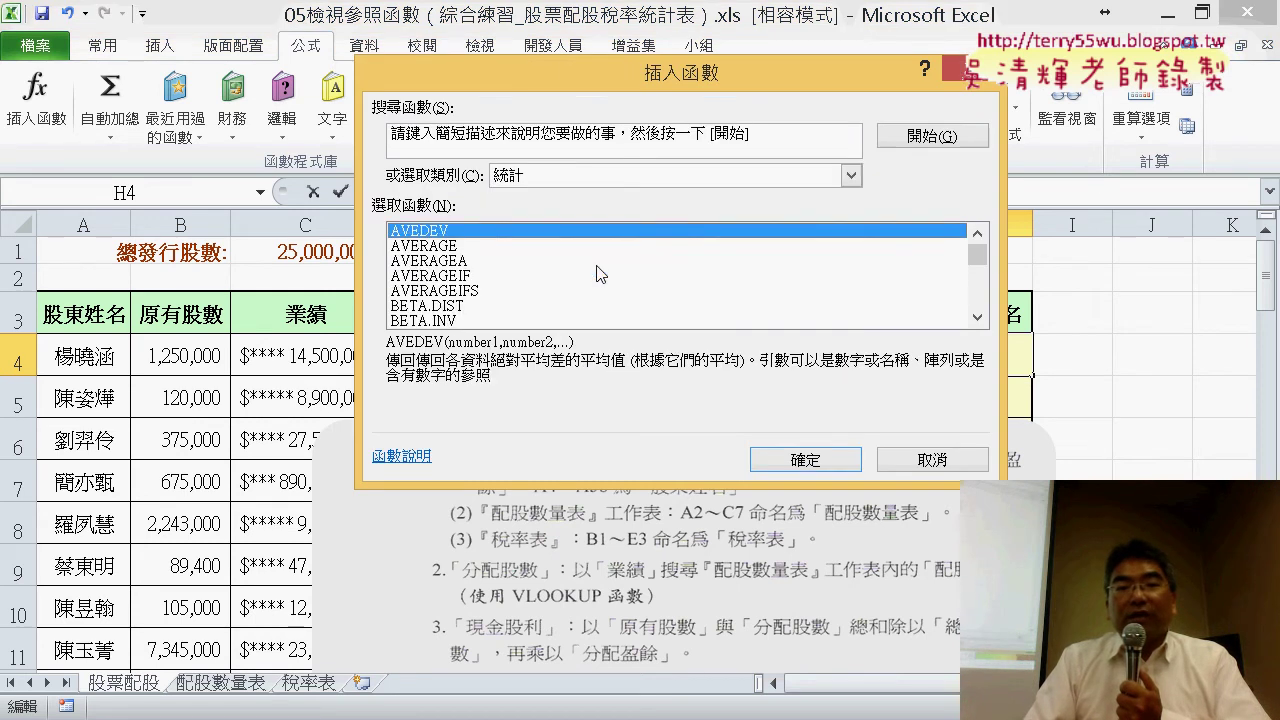
left_click_drag(987, 257, 985, 285)
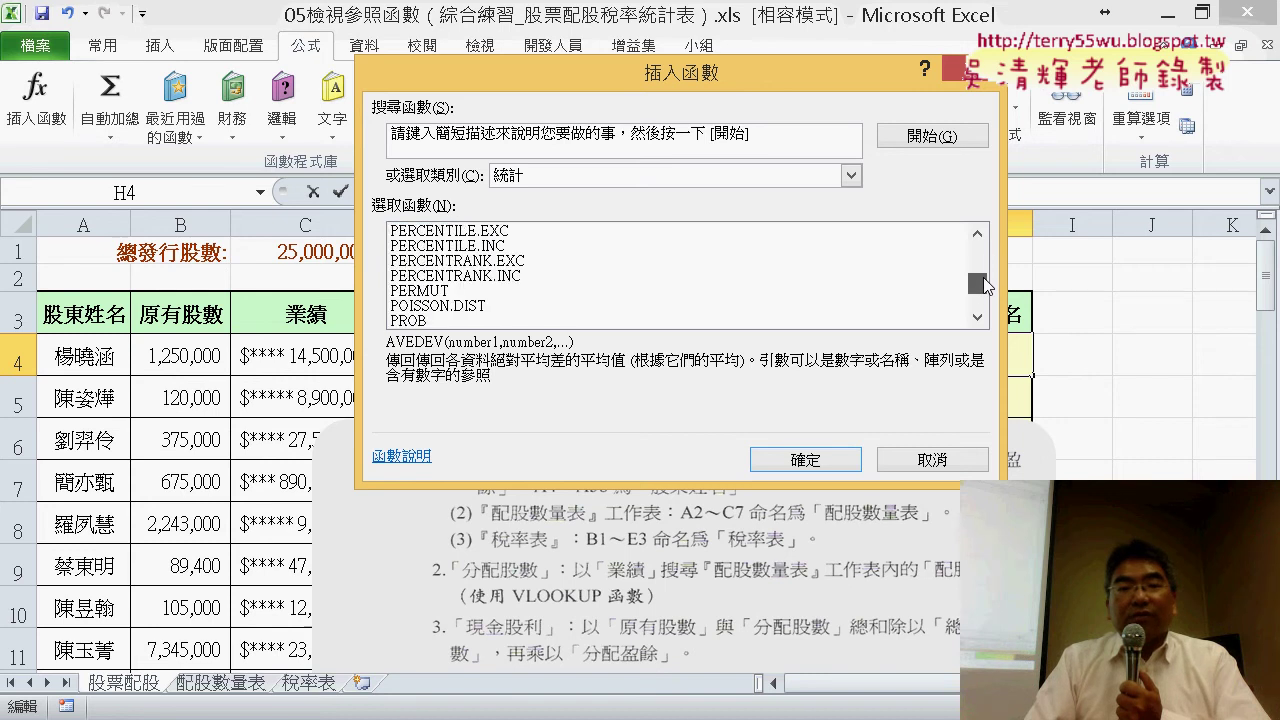
left_click(977, 316)
left_click(977, 316)
left_click(977, 316)
left_click(977, 316)
left_click(977, 316)
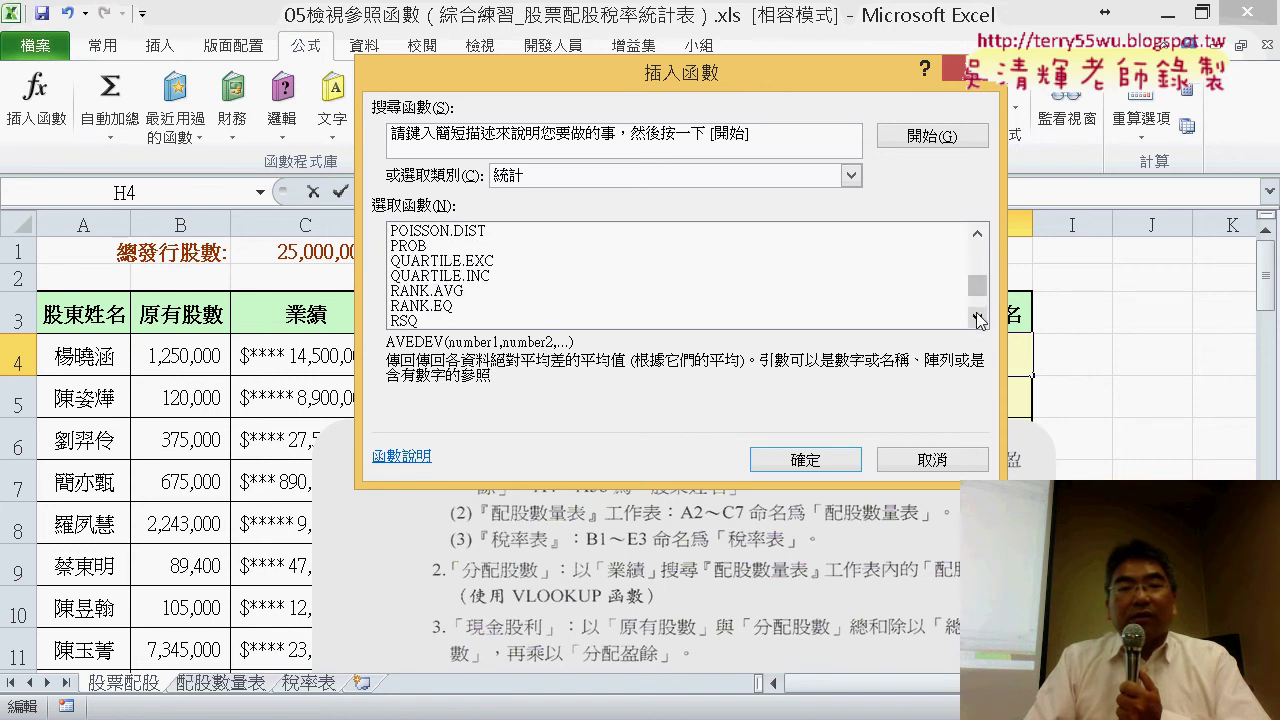
left_click(977, 316)
left_click(440, 291)
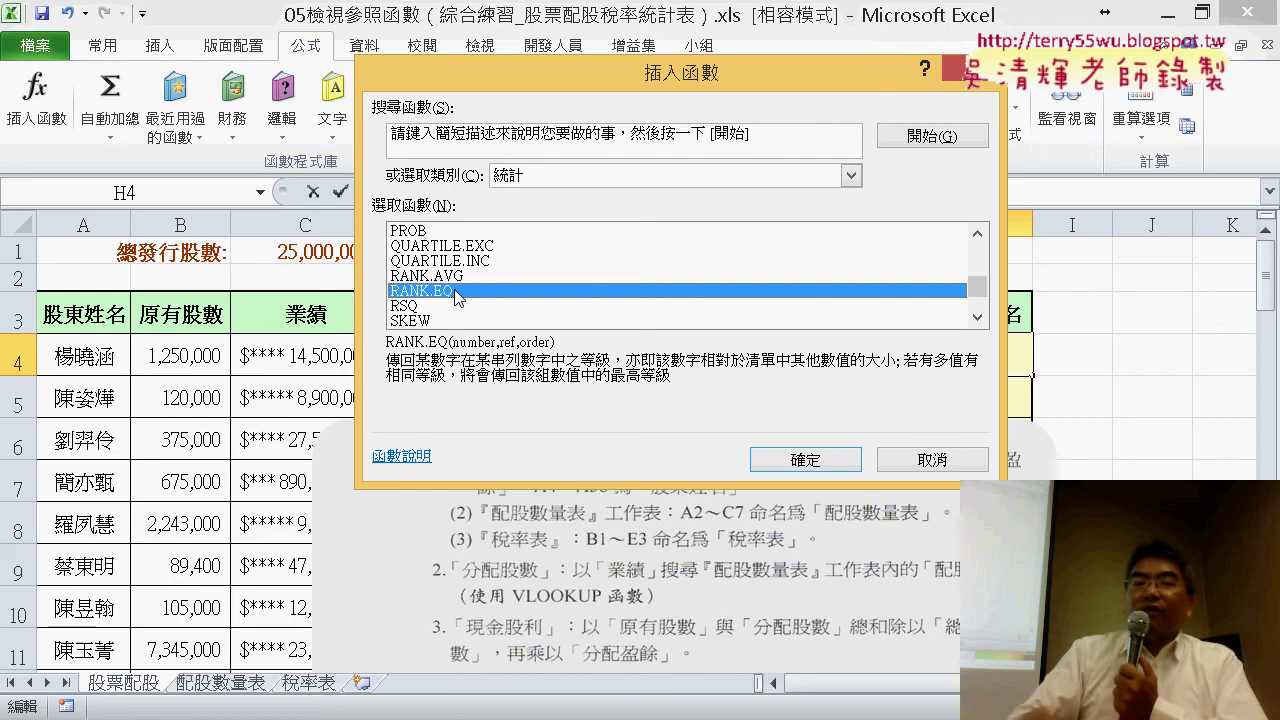
left_click(814, 457)
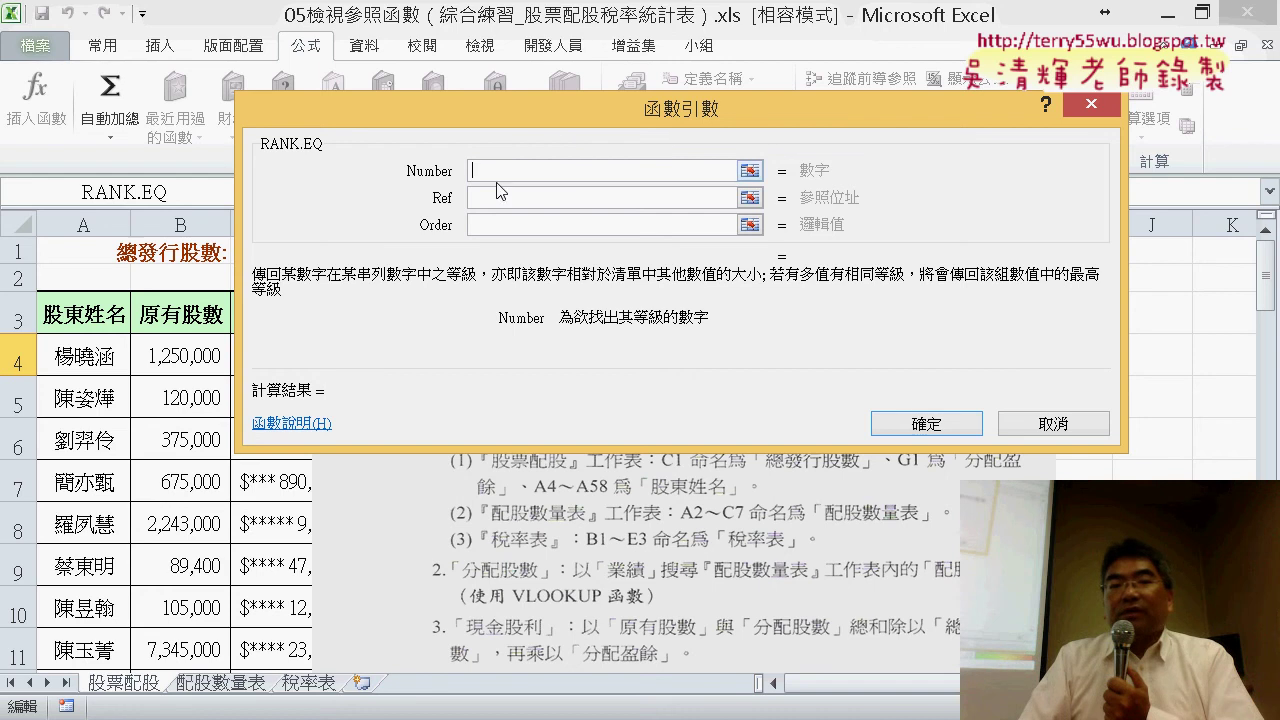
Enter 扣稅後現金股利 as both the Number and Ref arguments of RANK.EQ for H4
left_click_drag(545, 133, 641, 420)
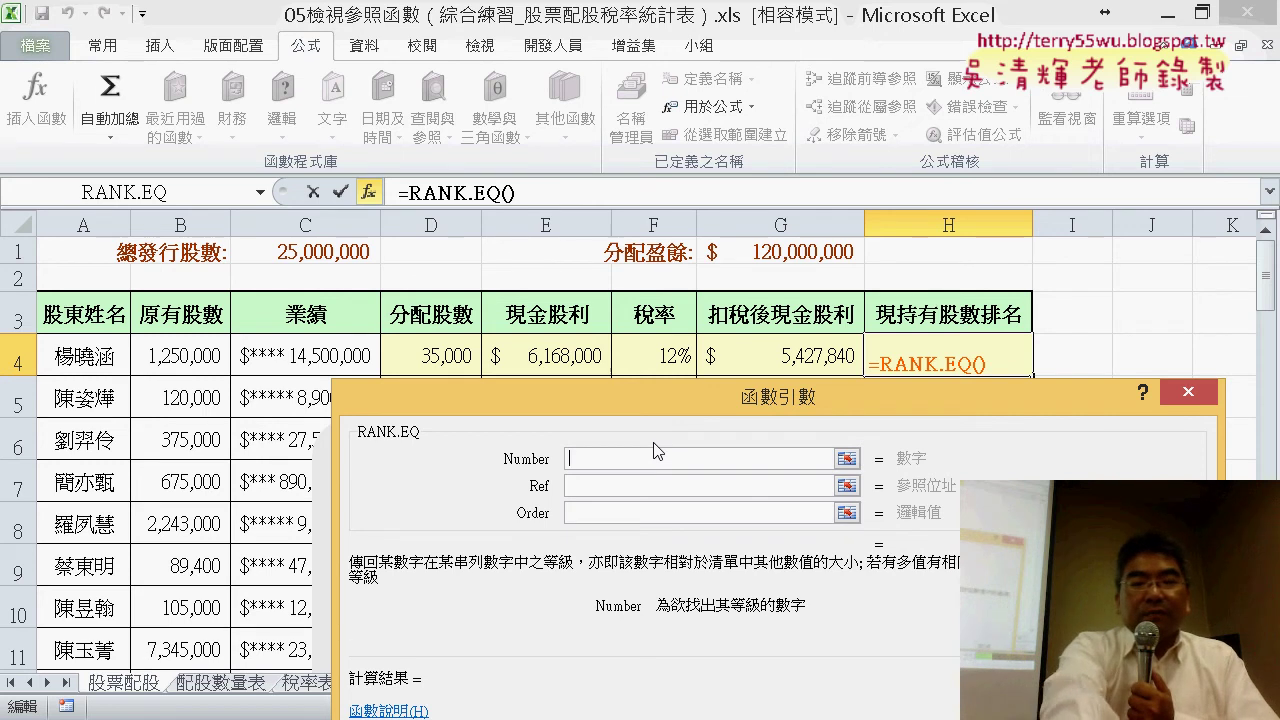
key("F3")
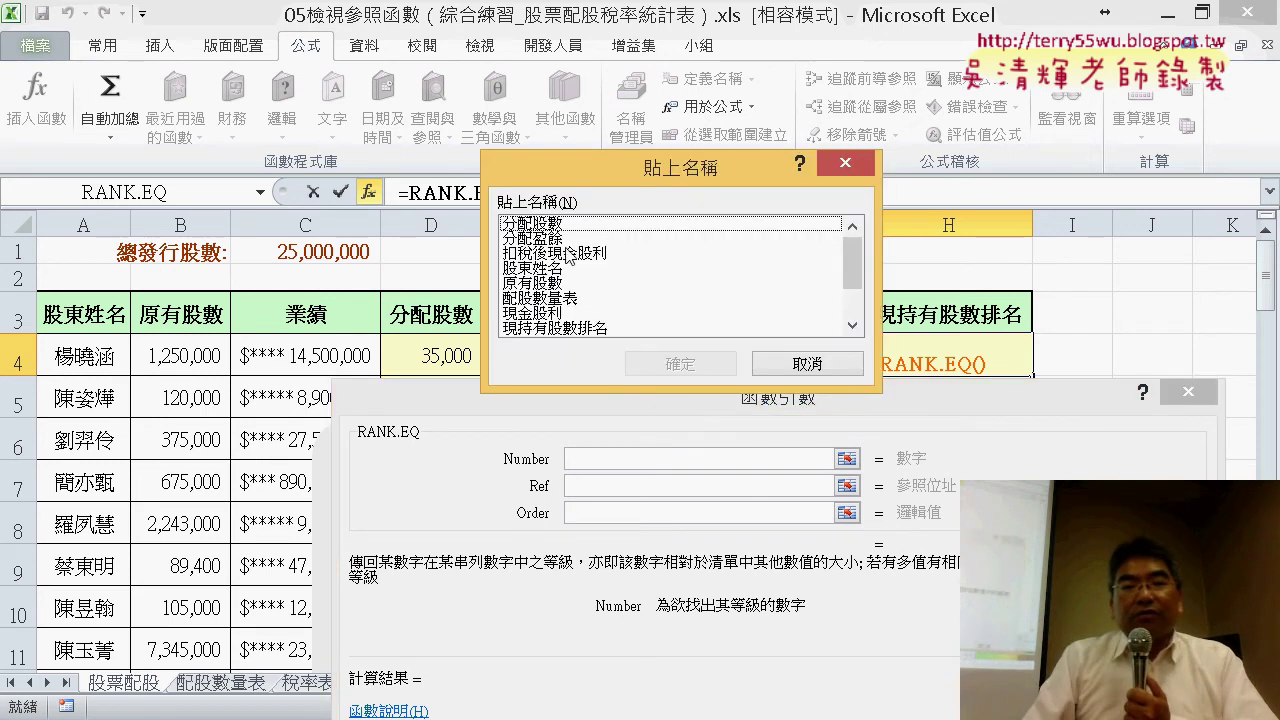
double_click(568, 254)
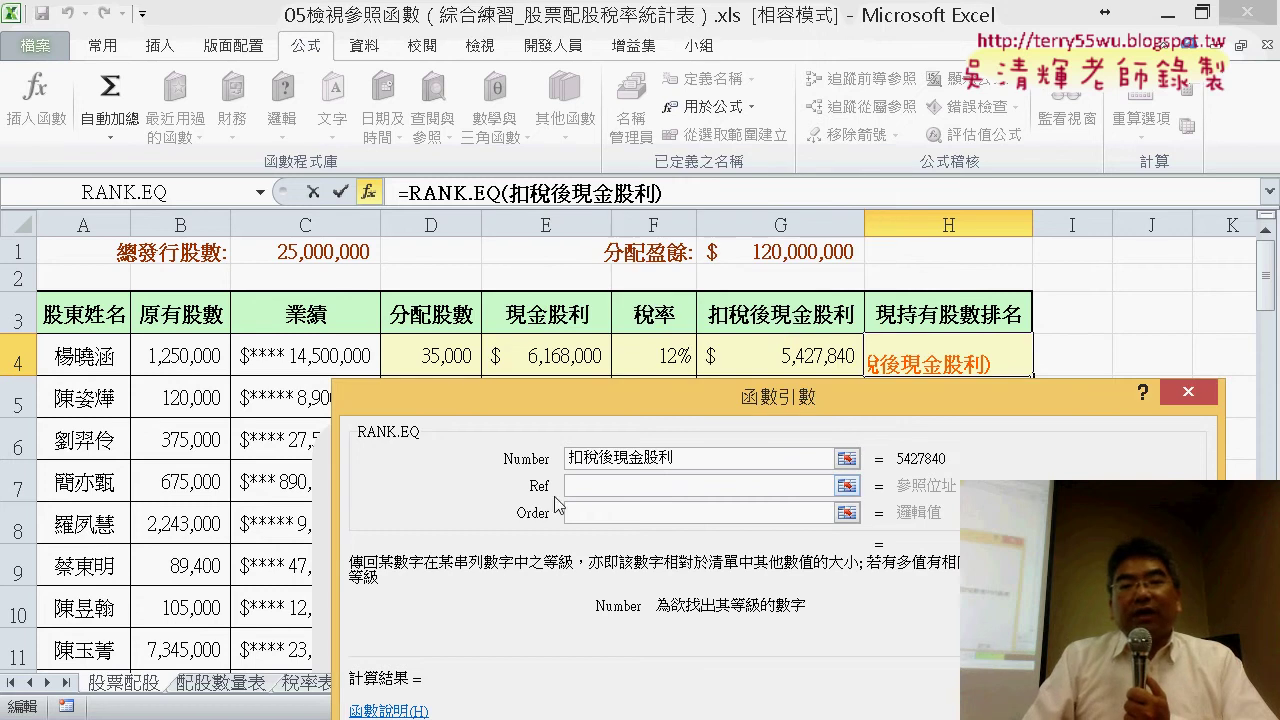
left_click(591, 486)
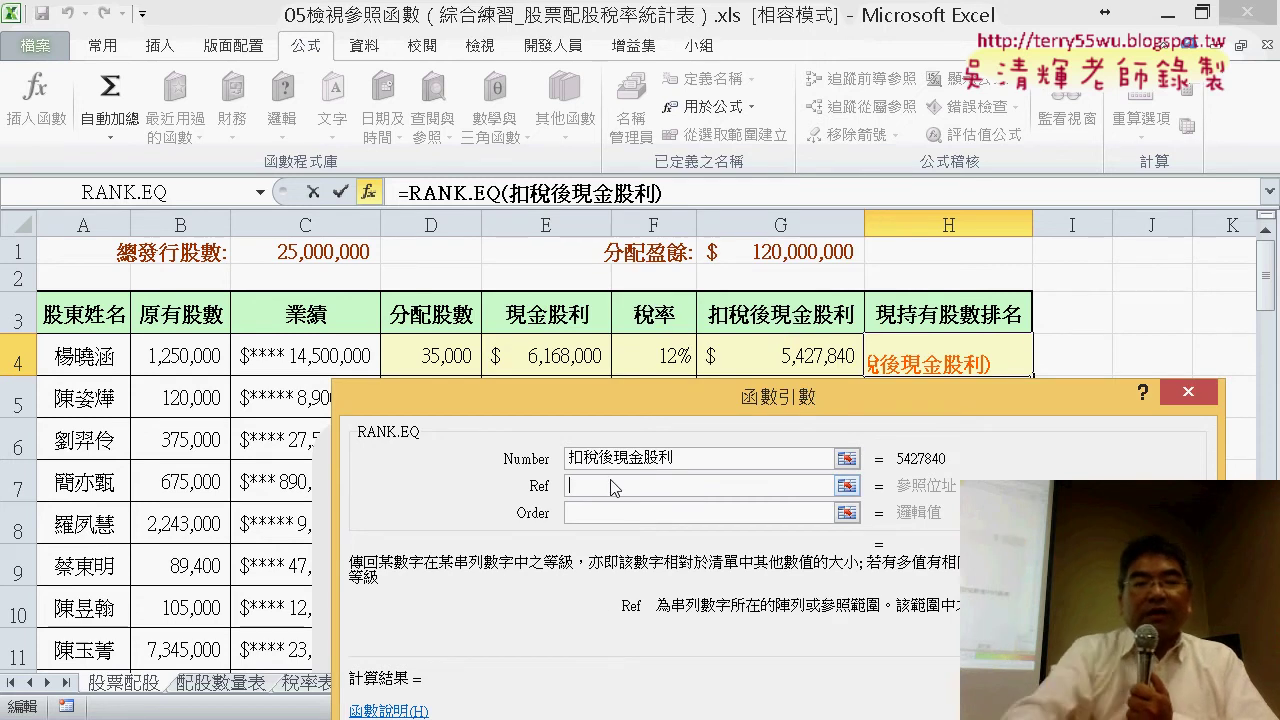
key("F3")
double_click(606, 256)
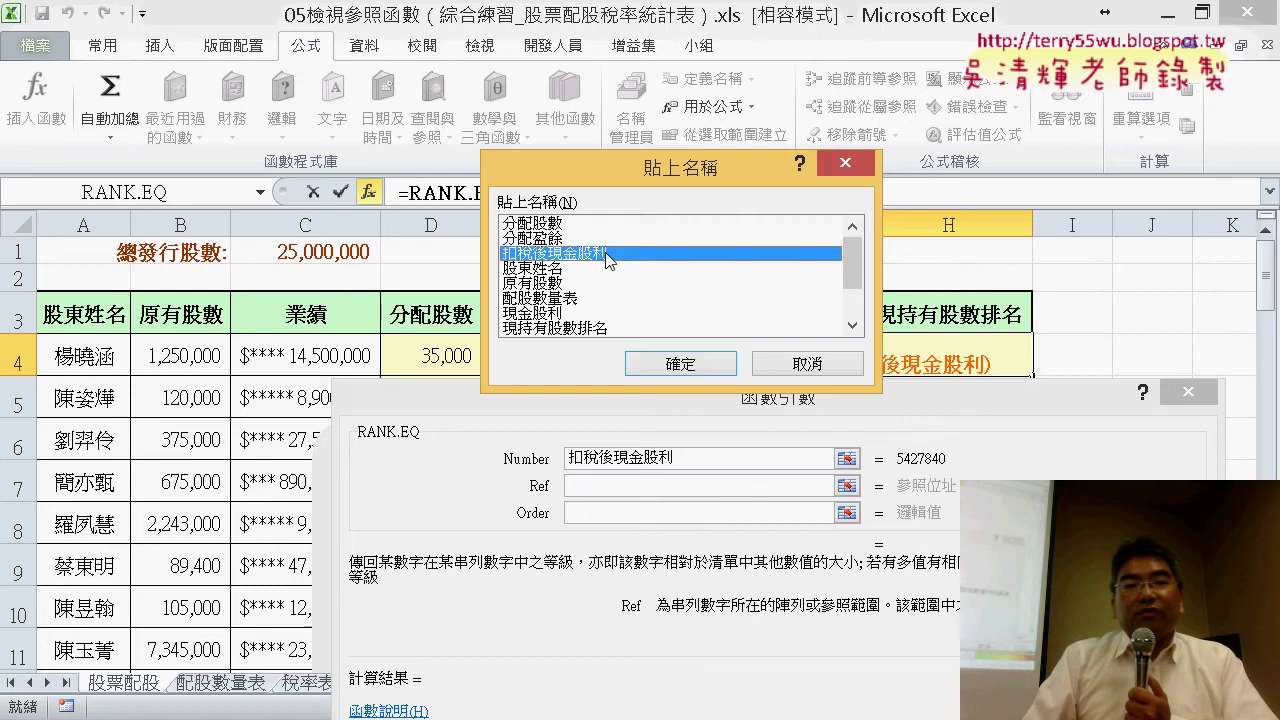
left_click_drag(660, 400, 408, 369)
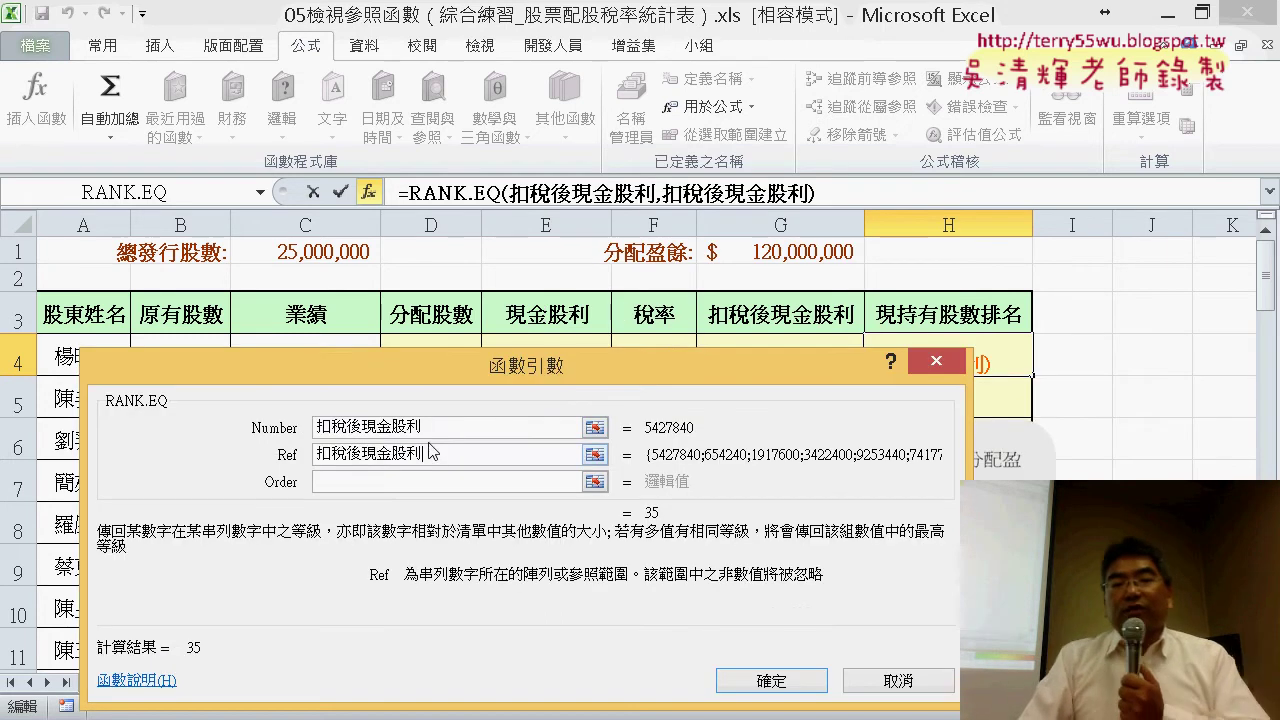
Leave Order blank and confirm the formula, giving H4 a rank of 35
left_click(457, 426)
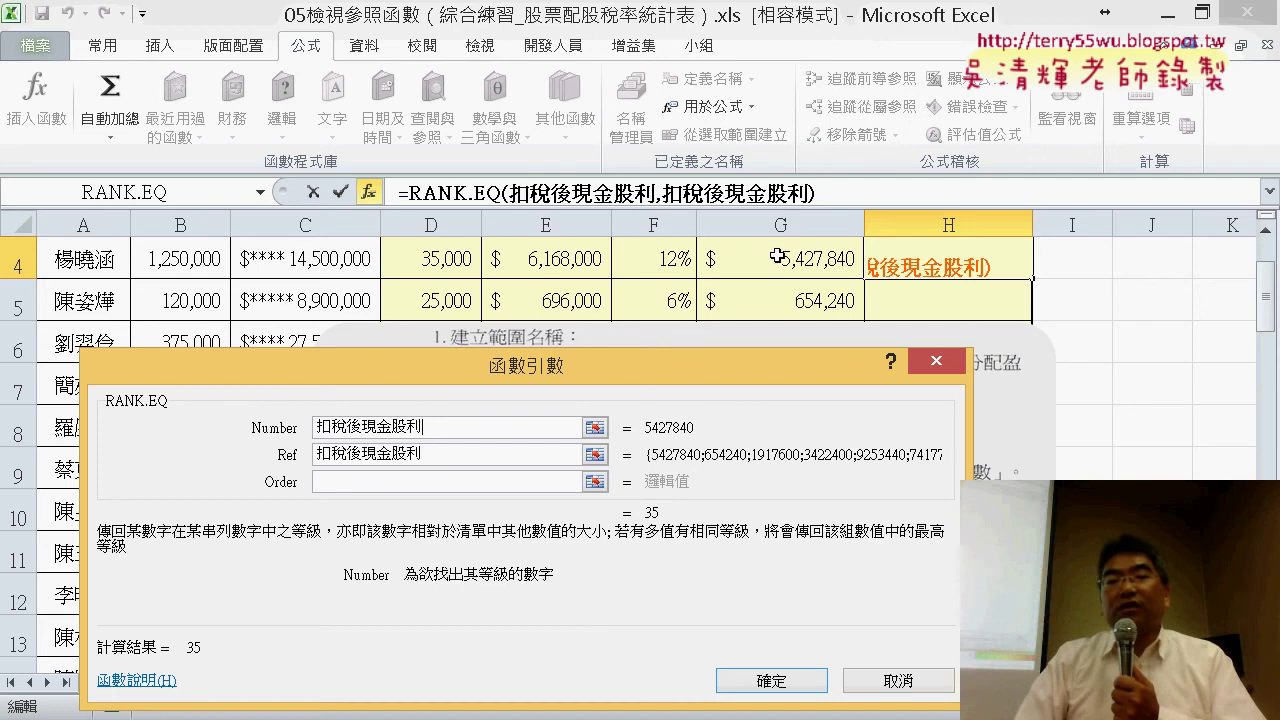
left_click(435, 459)
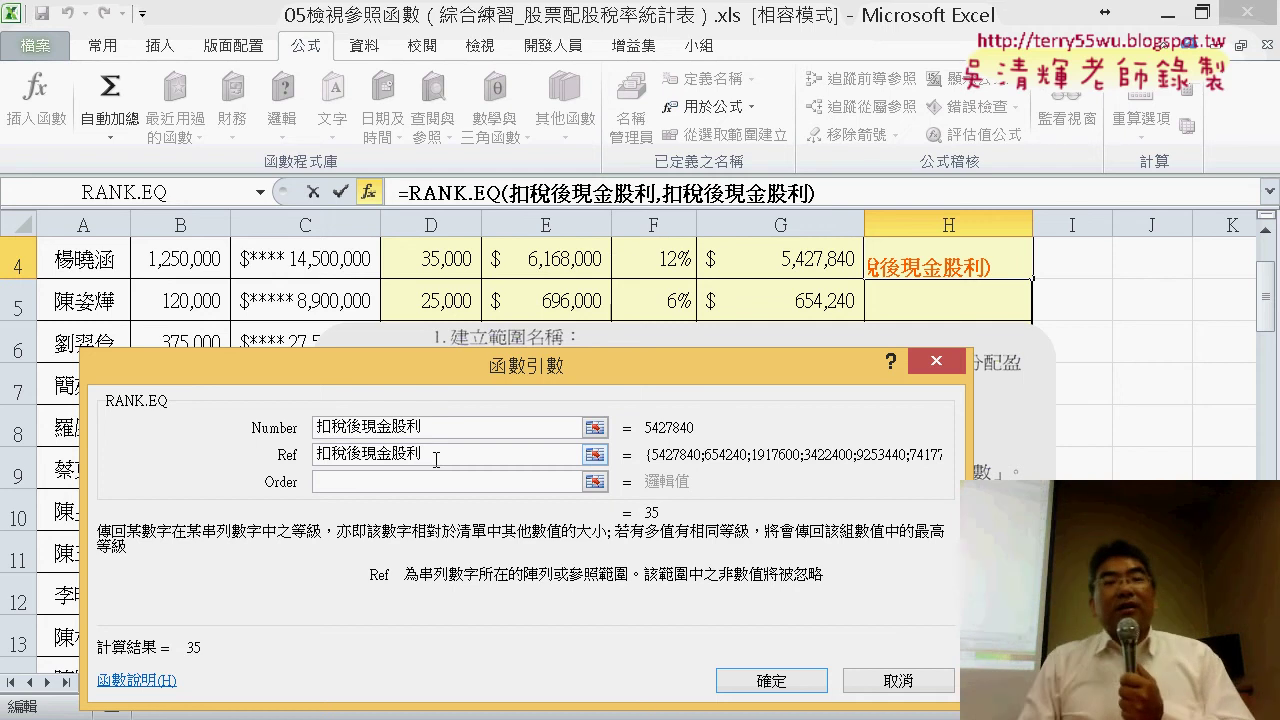
left_click(352, 483)
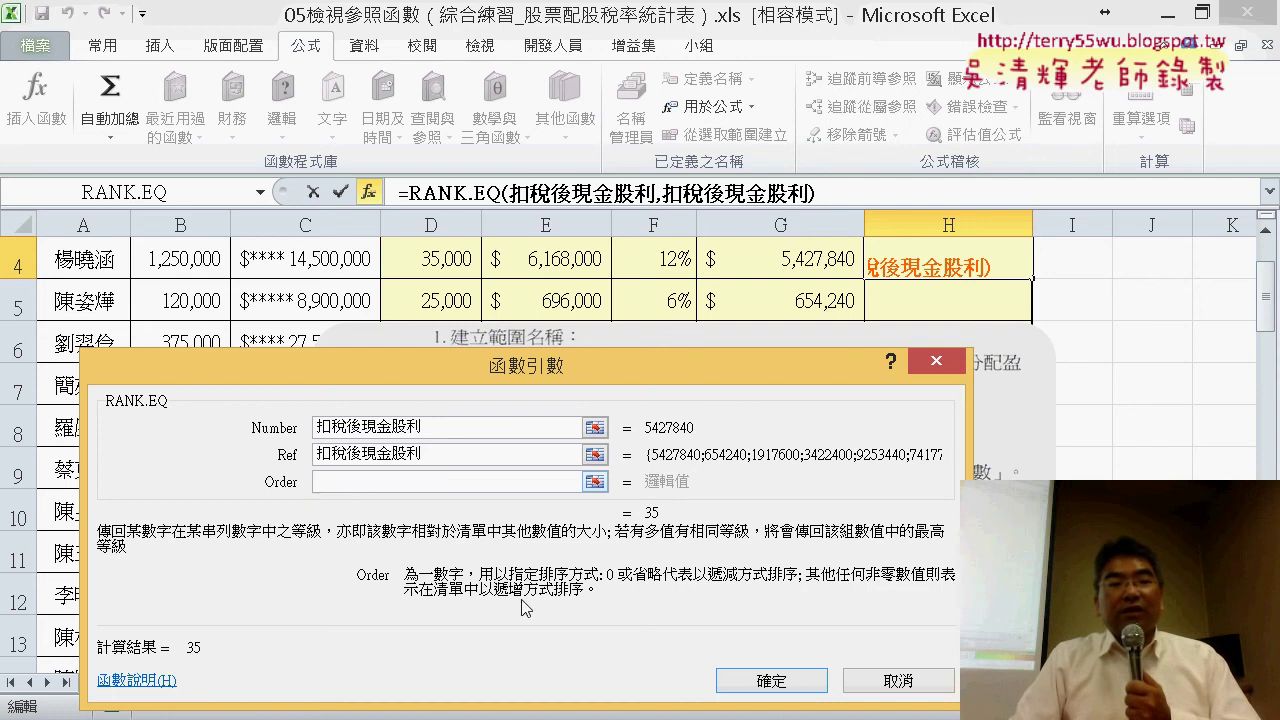
left_click(771, 681)
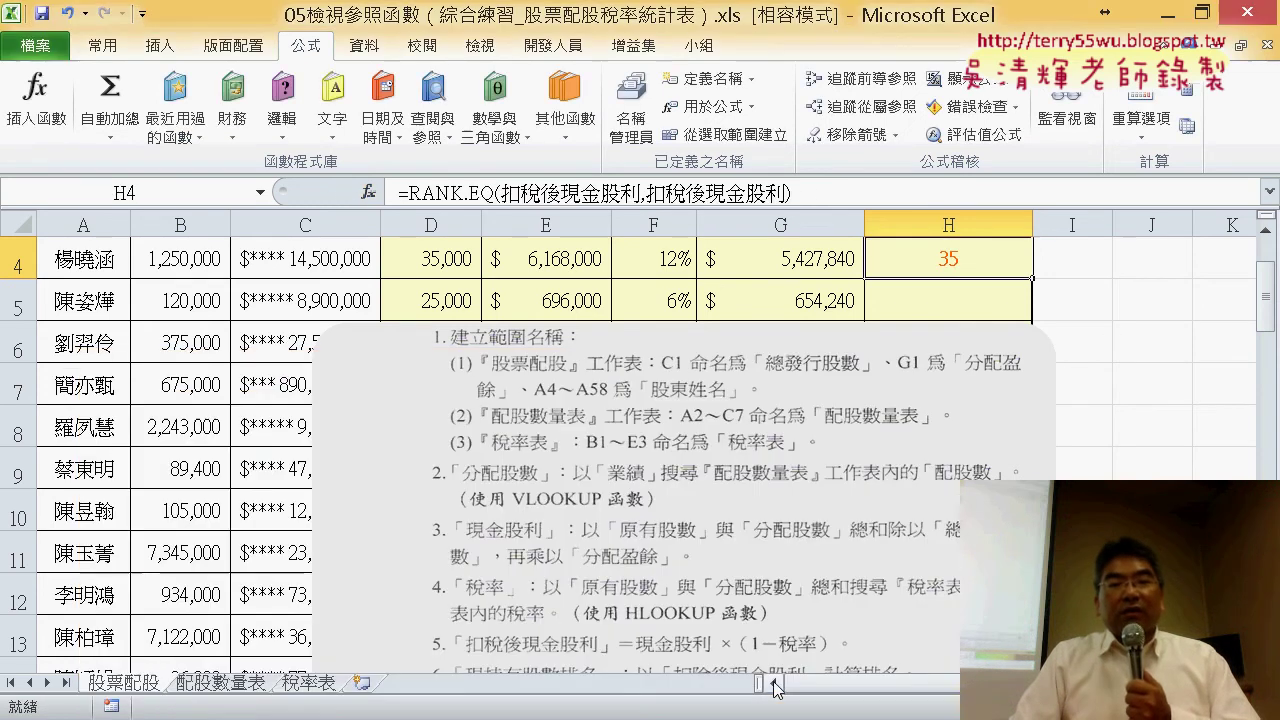
Copy the RANK.EQ formula down column H and delete the instruction picture
double_click(1030, 281)
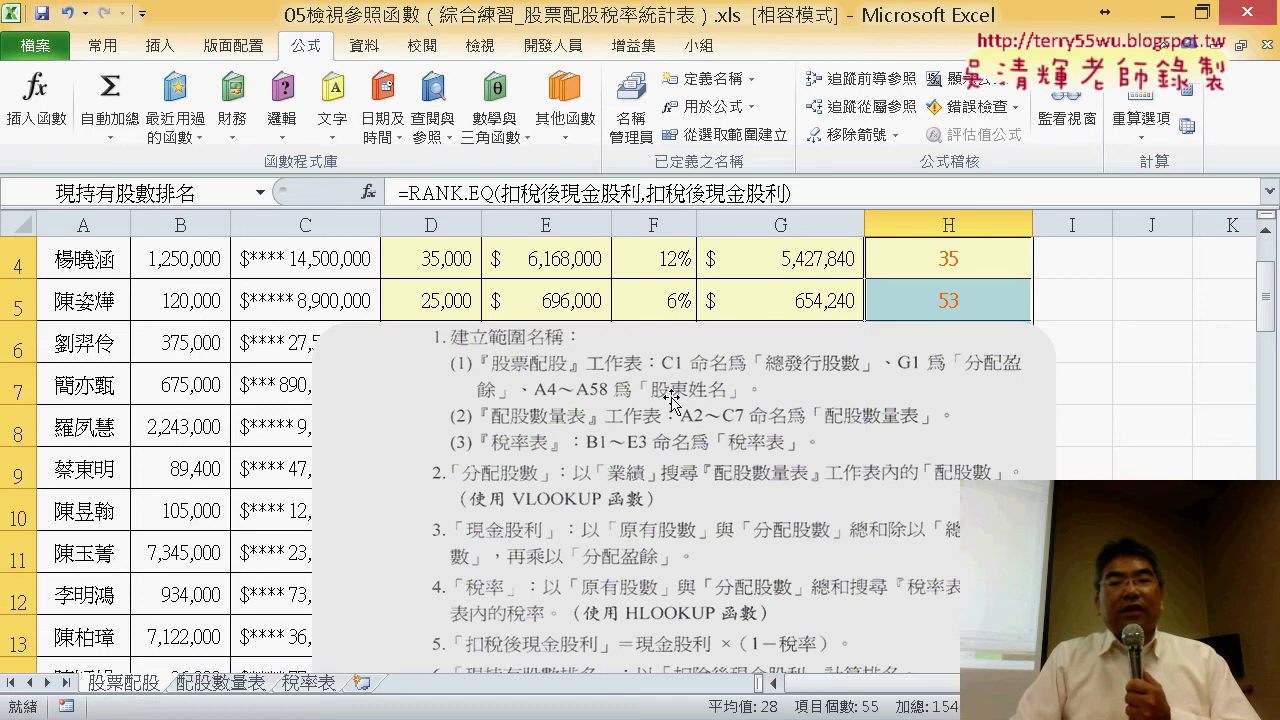
left_click(479, 403)
left_click_drag(479, 403, 257, 411)
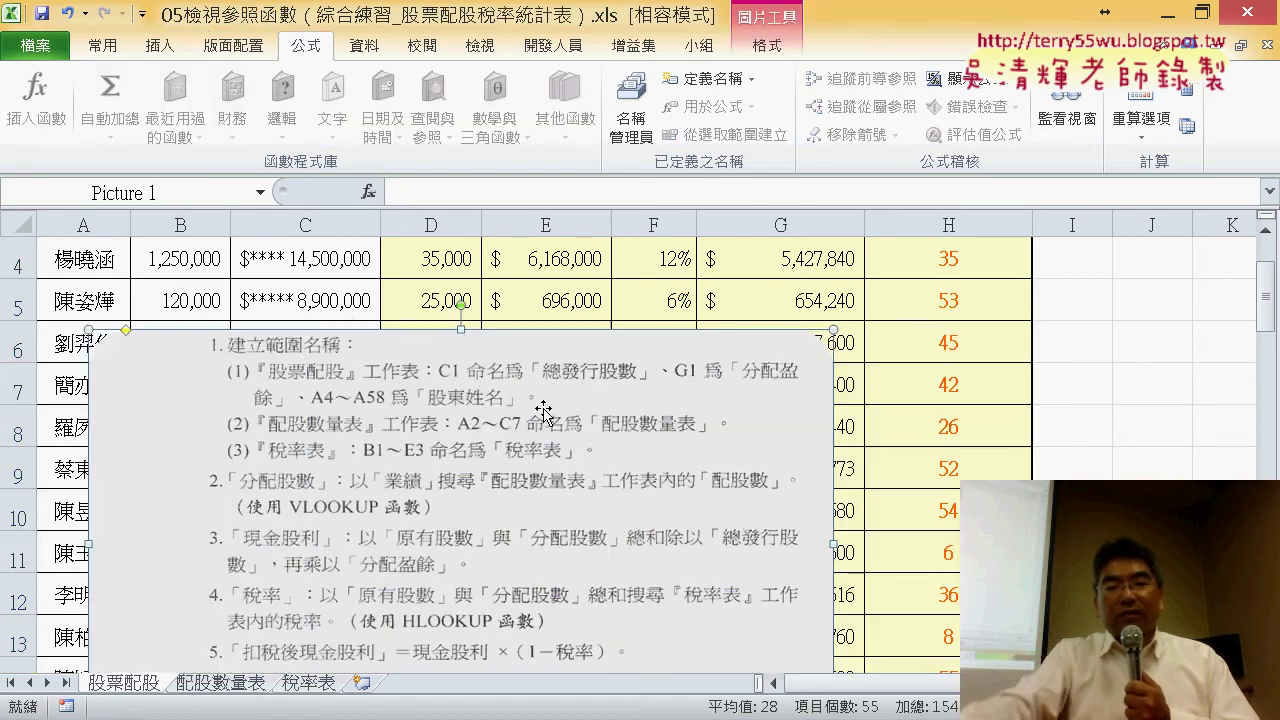
key("Delete")
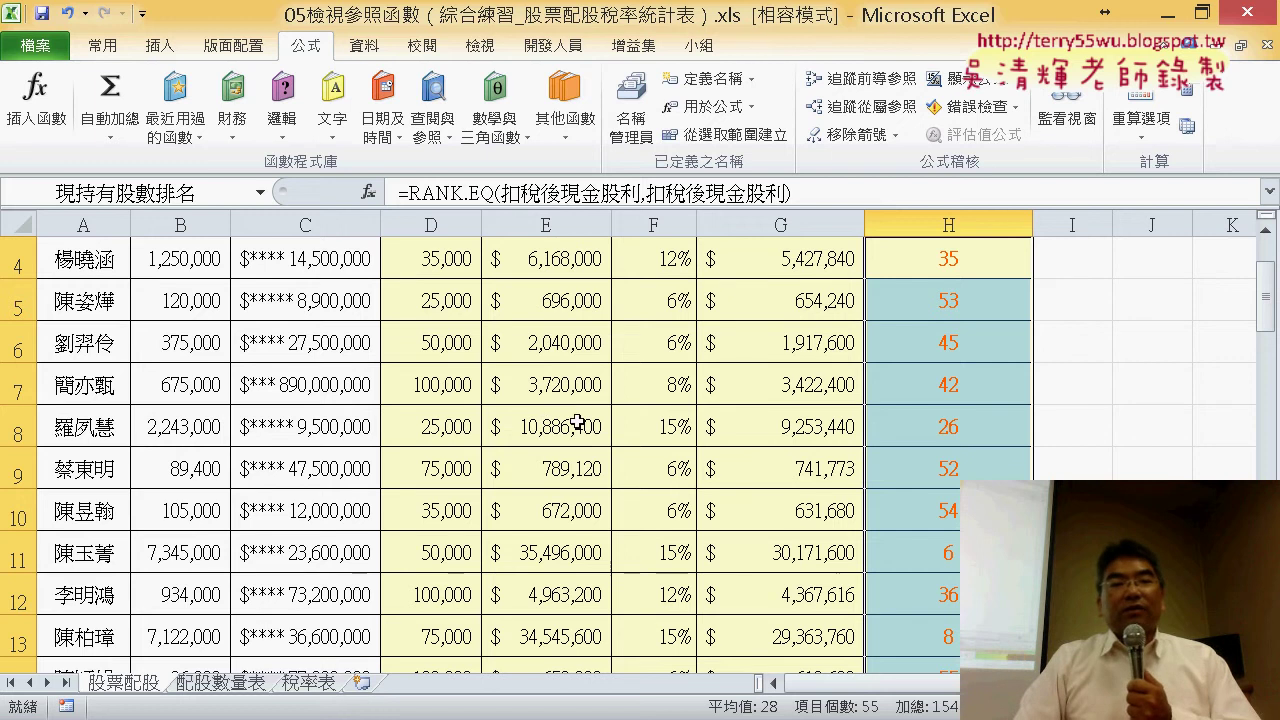
scroll(802, 420, "up", 1)
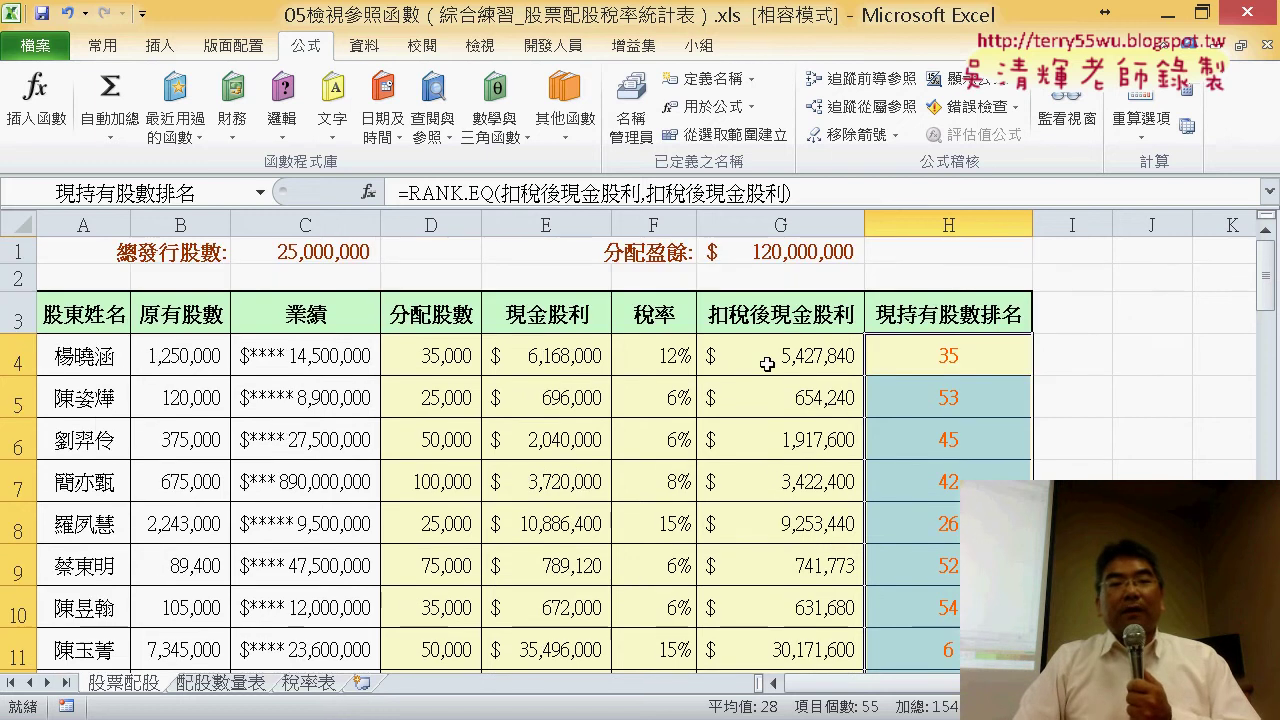
left_click(436, 364)
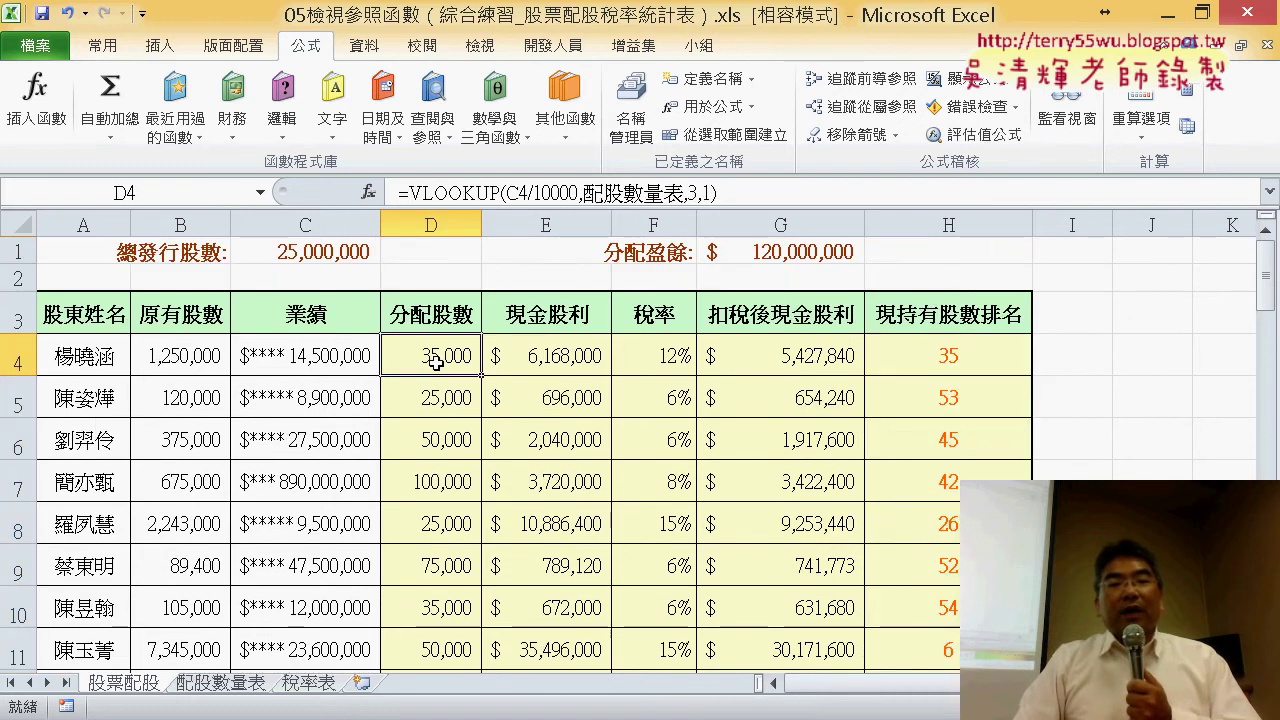
left_click(577, 365)
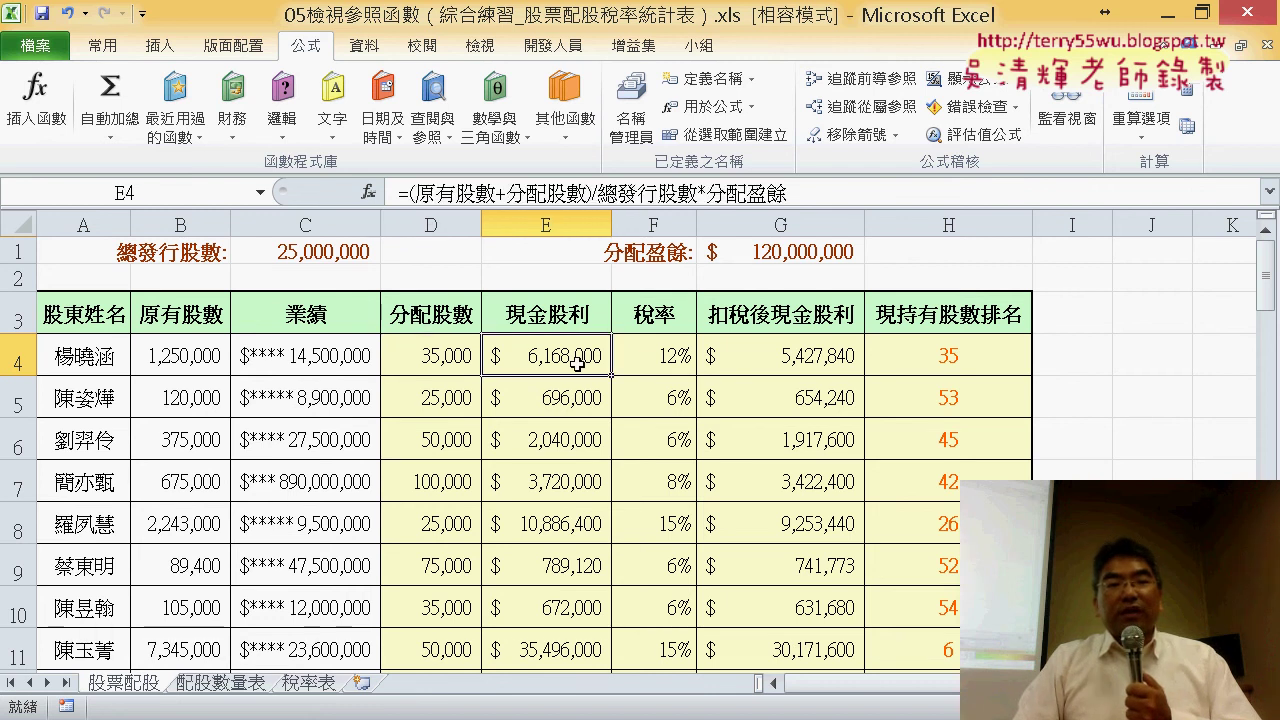
left_click(668, 358)
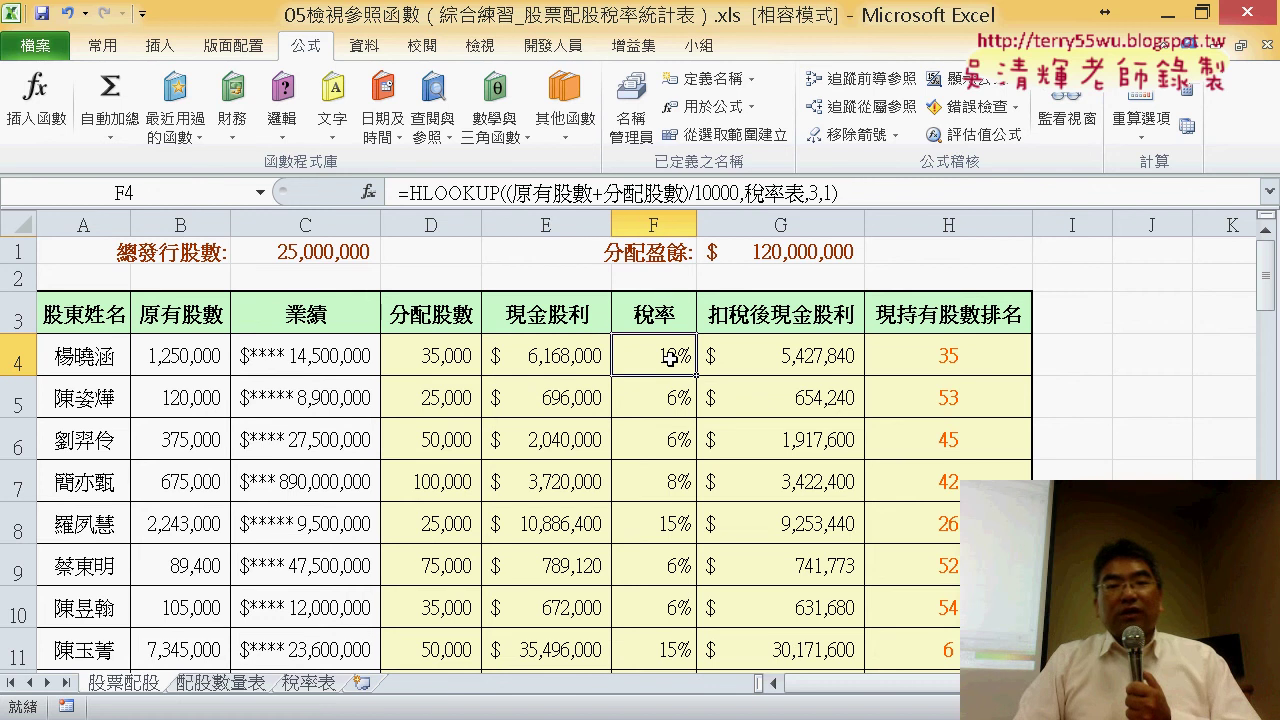
left_click(828, 348)
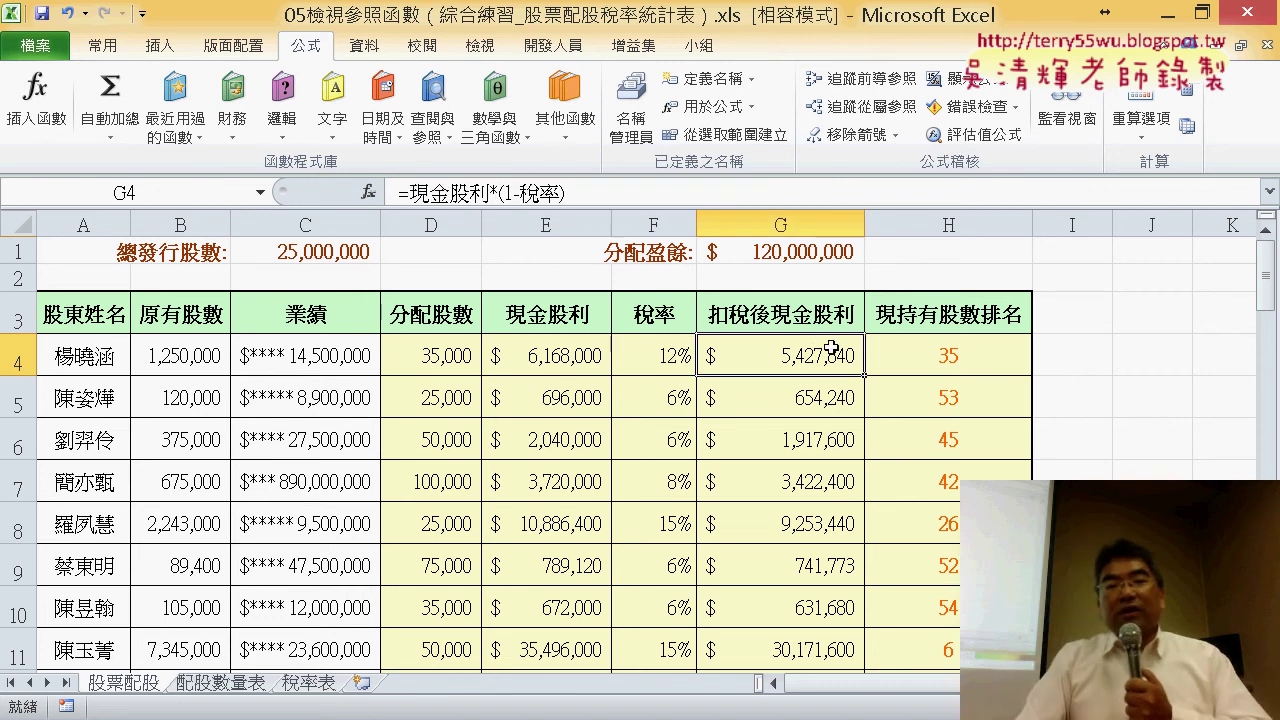
left_click(960, 350)
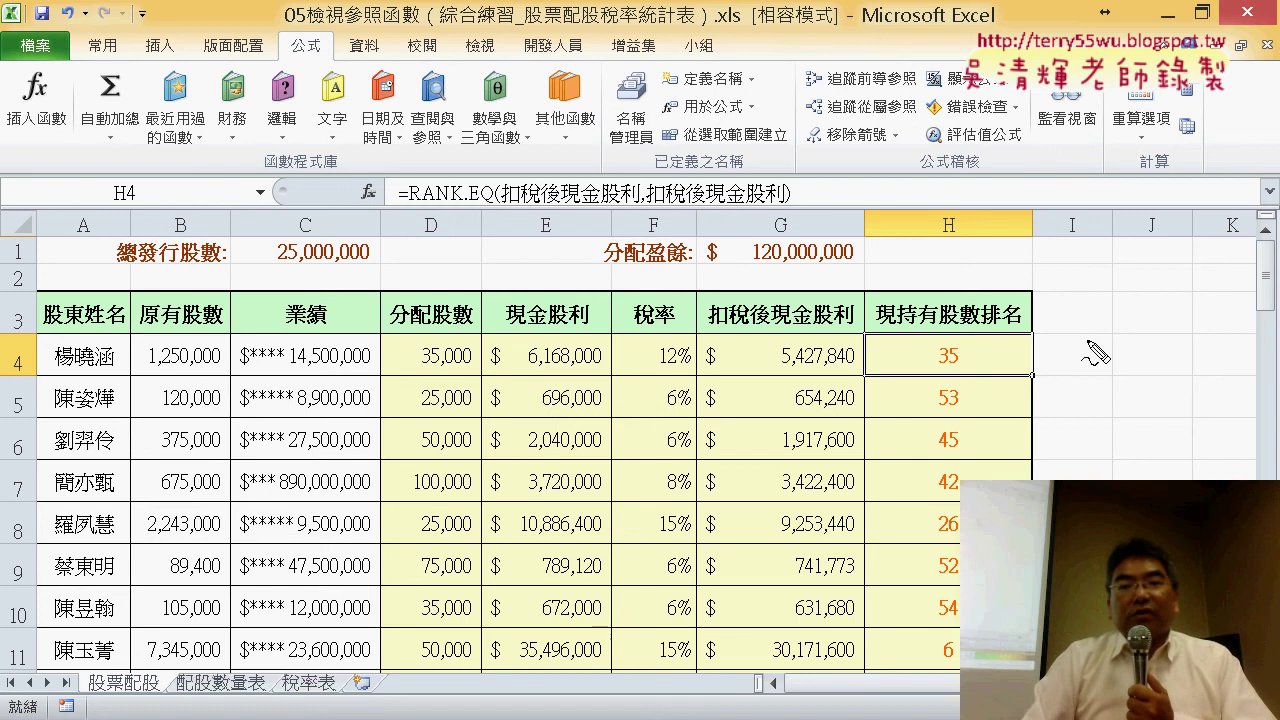
mouse_move(1088, 342)
left_mouse_down()
mouse_move(1082, 378)
mouse_move(1101, 377)
mouse_move(1072, 372)
left_mouse_up()
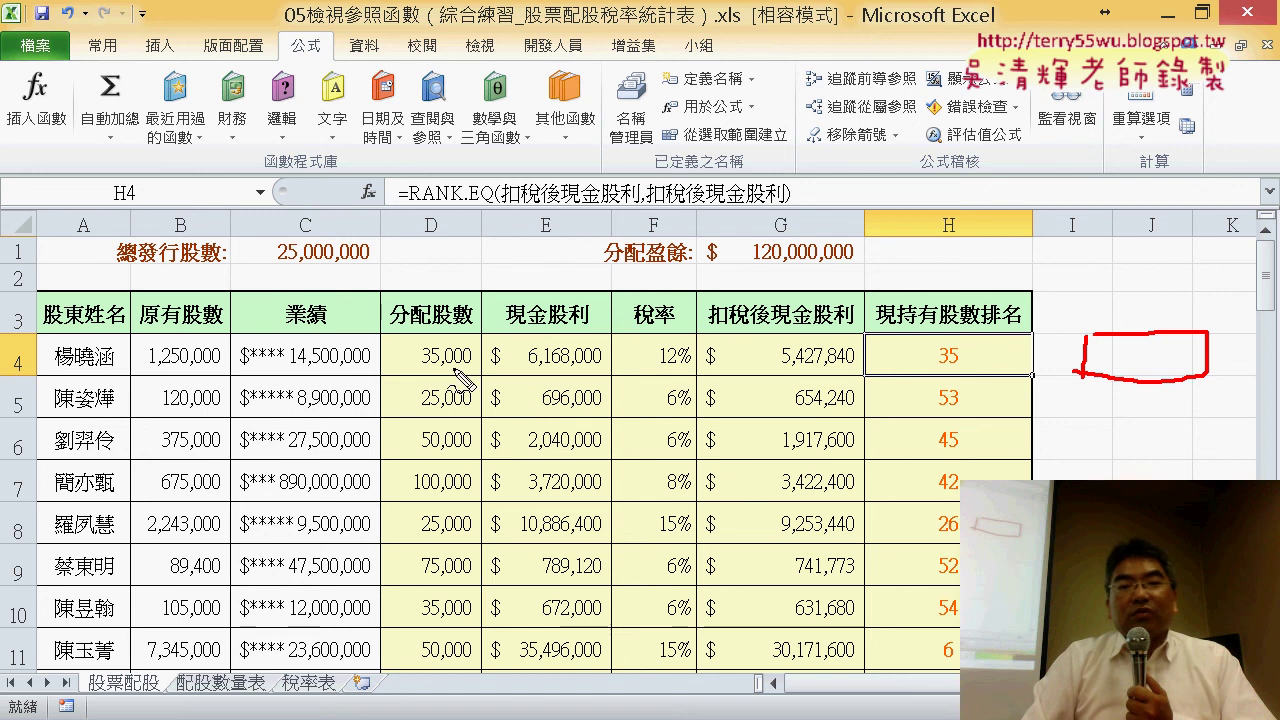
left_click_drag(455, 350, 440, 455)
mouse_move(566, 345)
left_mouse_down()
mouse_move(566, 458)
mouse_move(548, 460)
mouse_move(586, 432)
left_mouse_up()
left_click_drag(401, 426, 497, 428)
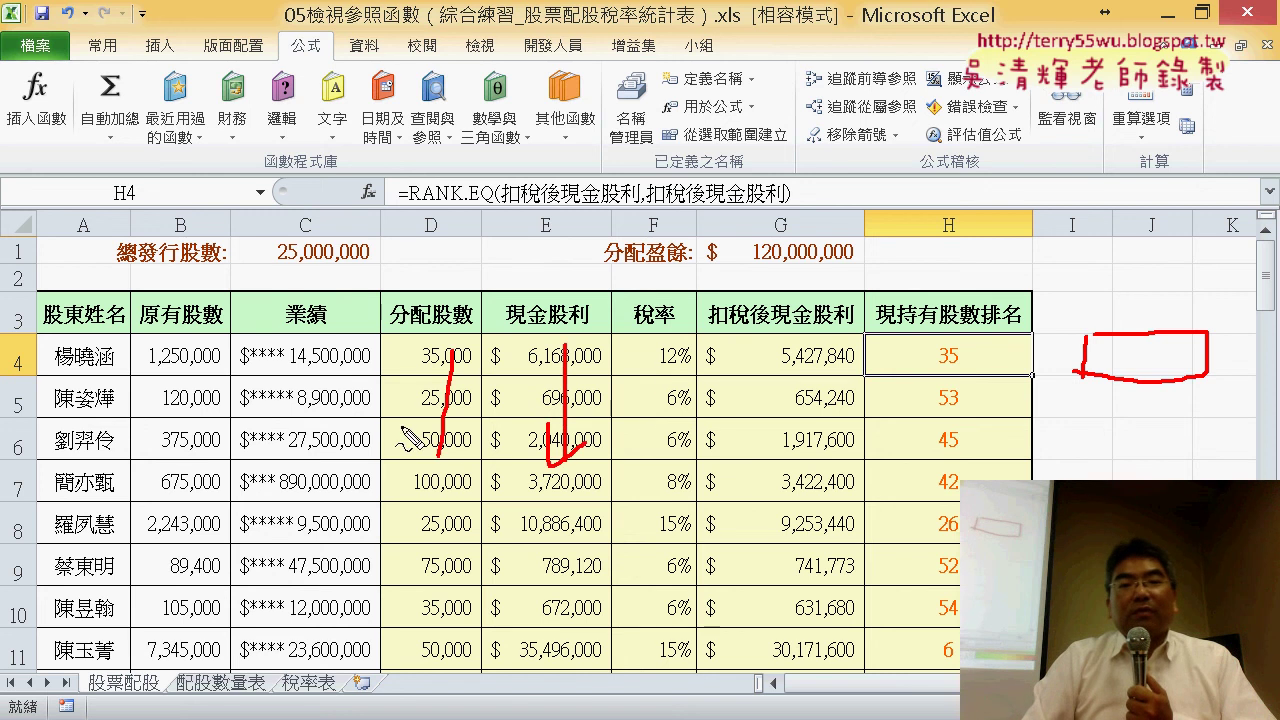
mouse_move(668, 362)
left_mouse_down()
mouse_move(660, 432)
mouse_move(714, 436)
left_mouse_up()
mouse_move(783, 383)
left_mouse_down()
mouse_move(786, 440)
mouse_move(802, 436)
left_mouse_up()
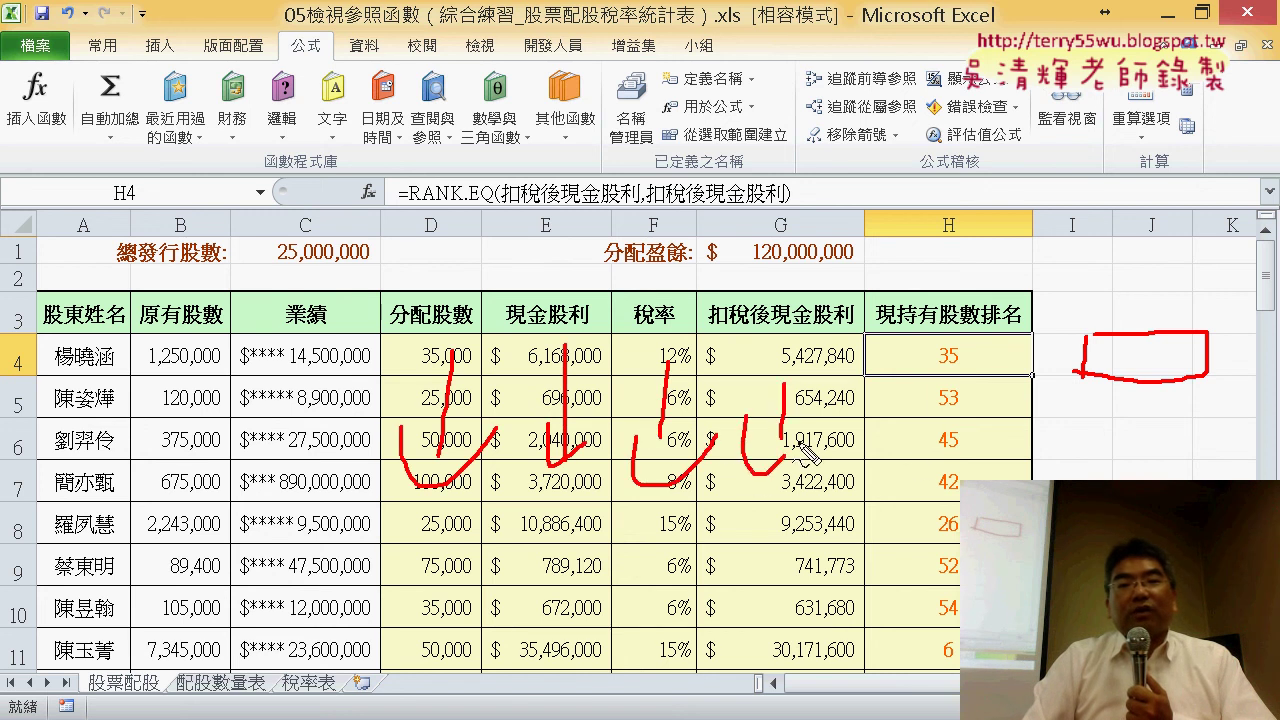
left_click_drag(942, 366, 942, 440)
mouse_move(912, 430)
left_mouse_down()
mouse_move(918, 480)
mouse_move(982, 426)
left_mouse_up()
left_click_drag(1093, 402, 1087, 478)
mouse_move(1092, 430)
left_mouse_down()
mouse_move(1200, 406)
mouse_move(1216, 480)
left_mouse_up()
left_click_drag(1096, 478, 1138, 478)
left_click_drag(770, 408, 606, 548)
left_click_drag(590, 412, 830, 566)
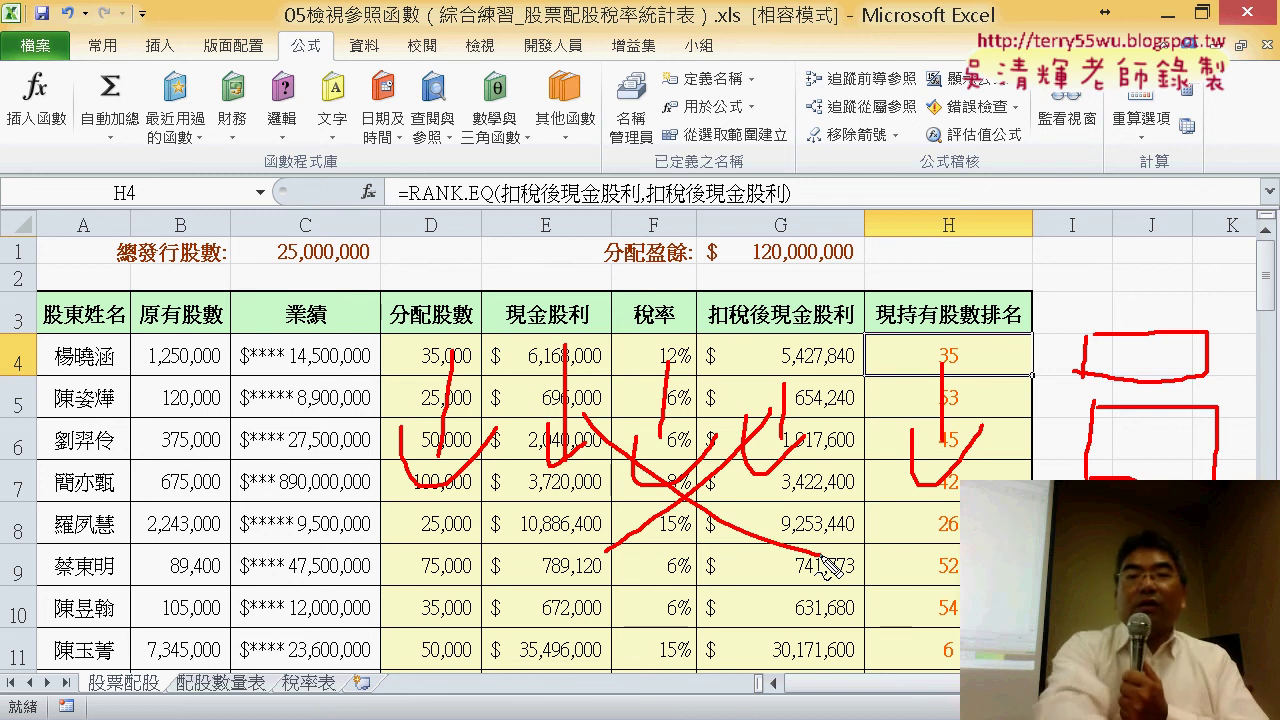
key("Escape")
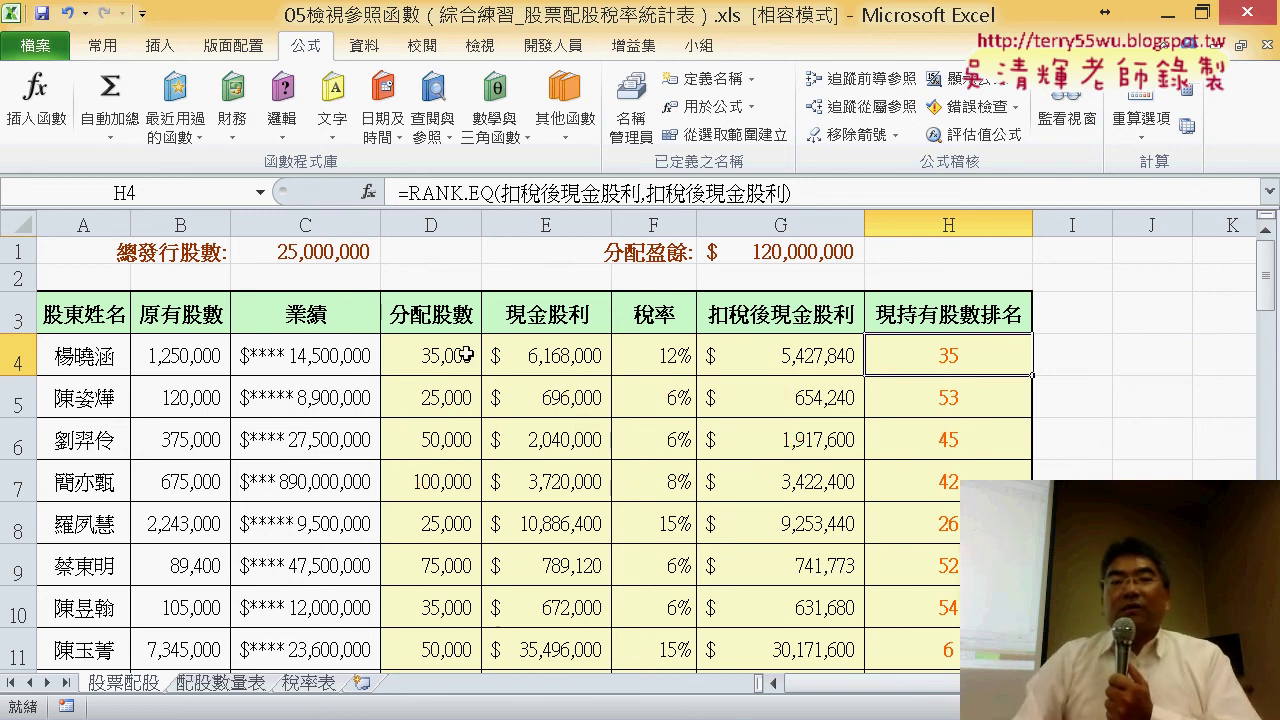
left_click(466, 355)
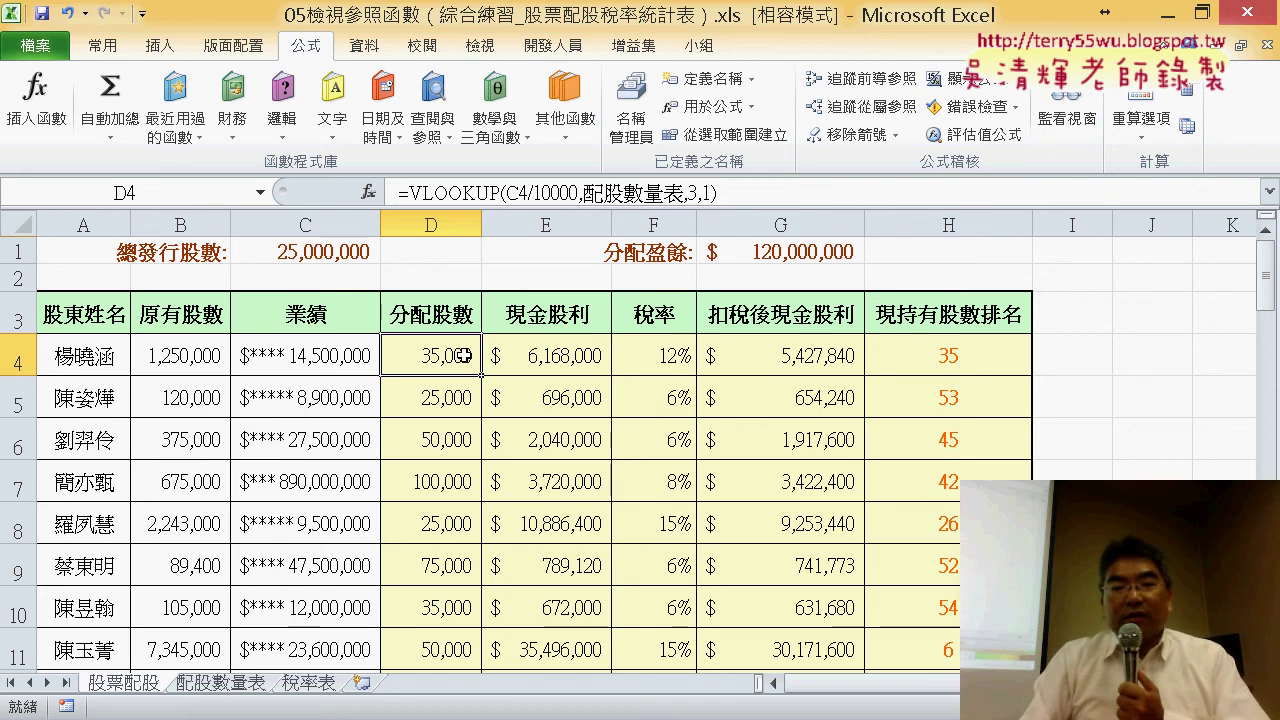
left_click(527, 364)
left_click(654, 362)
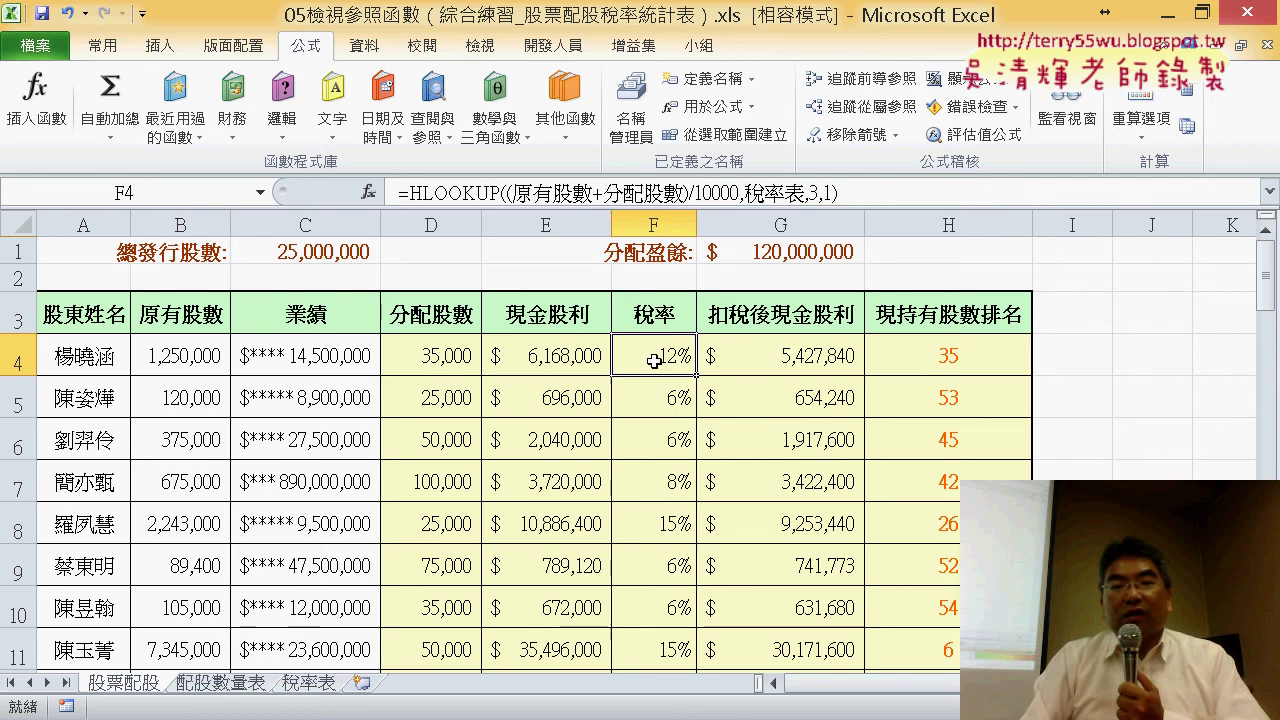
left_click(761, 362)
left_click(950, 362)
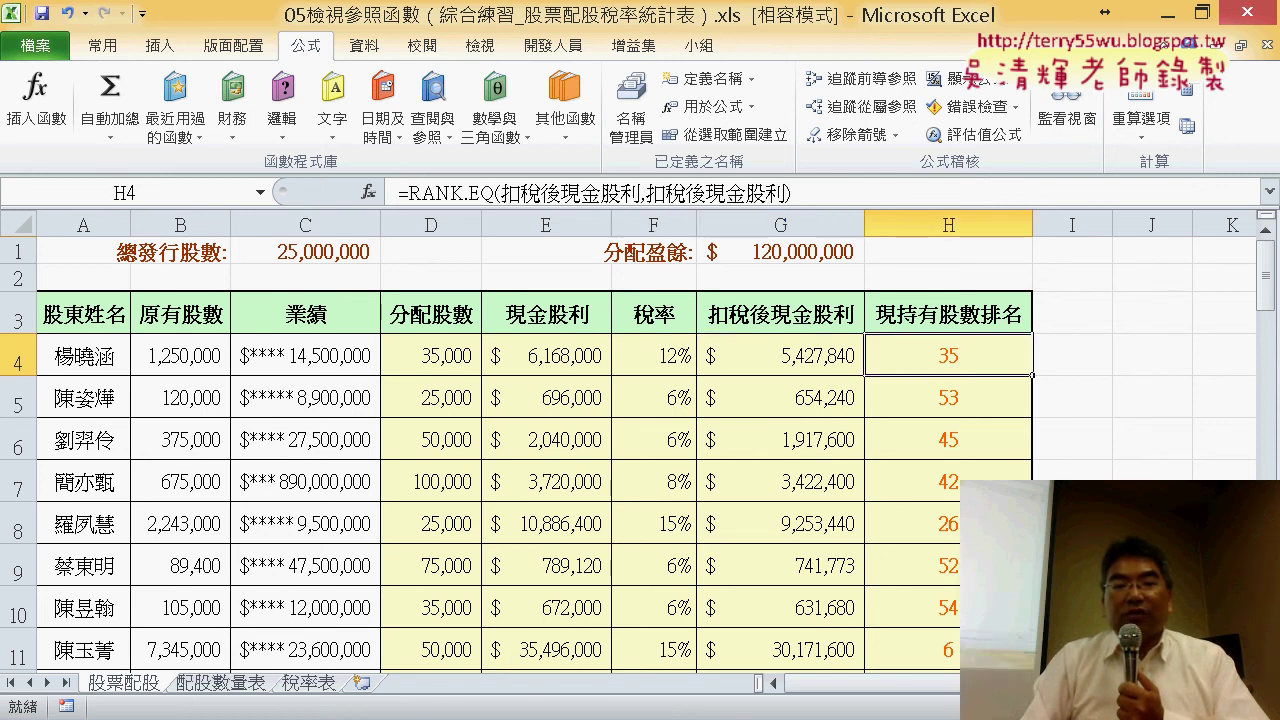
Switch to PowerPoint and move from slide 119 to slide 121, VBA部分
key("alt+Tab")
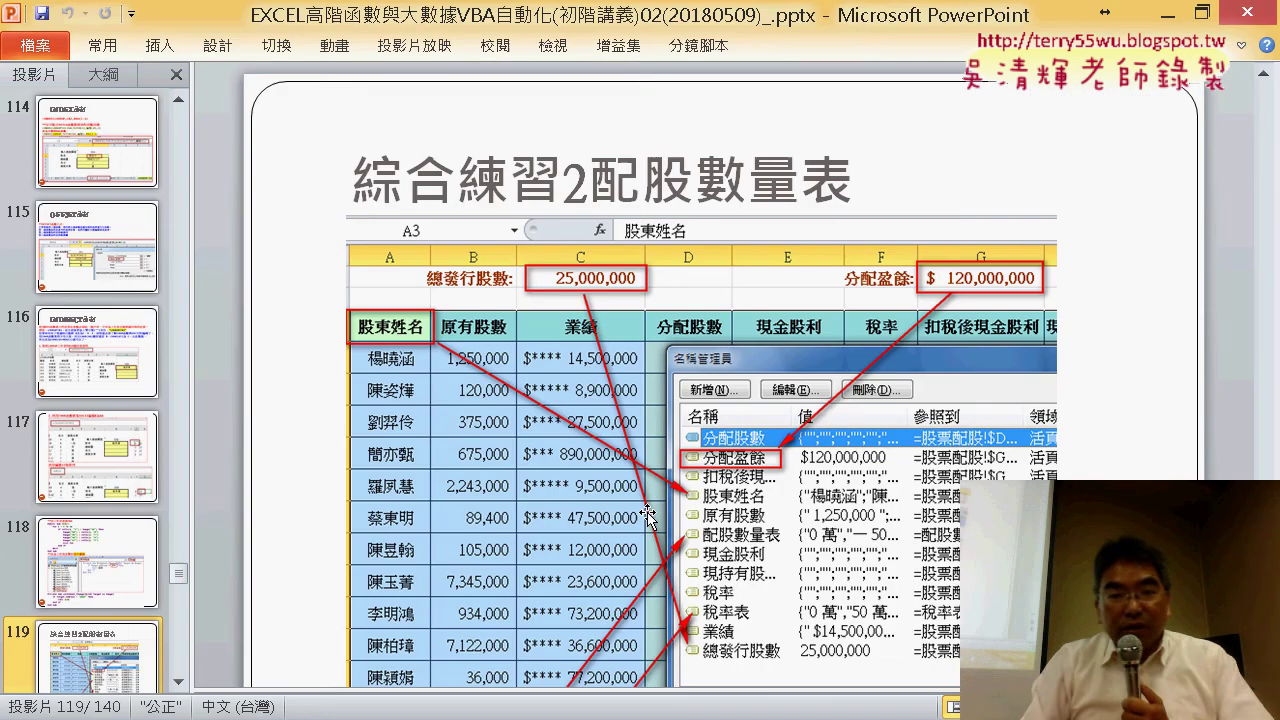
scroll(648, 512, "down", 5)
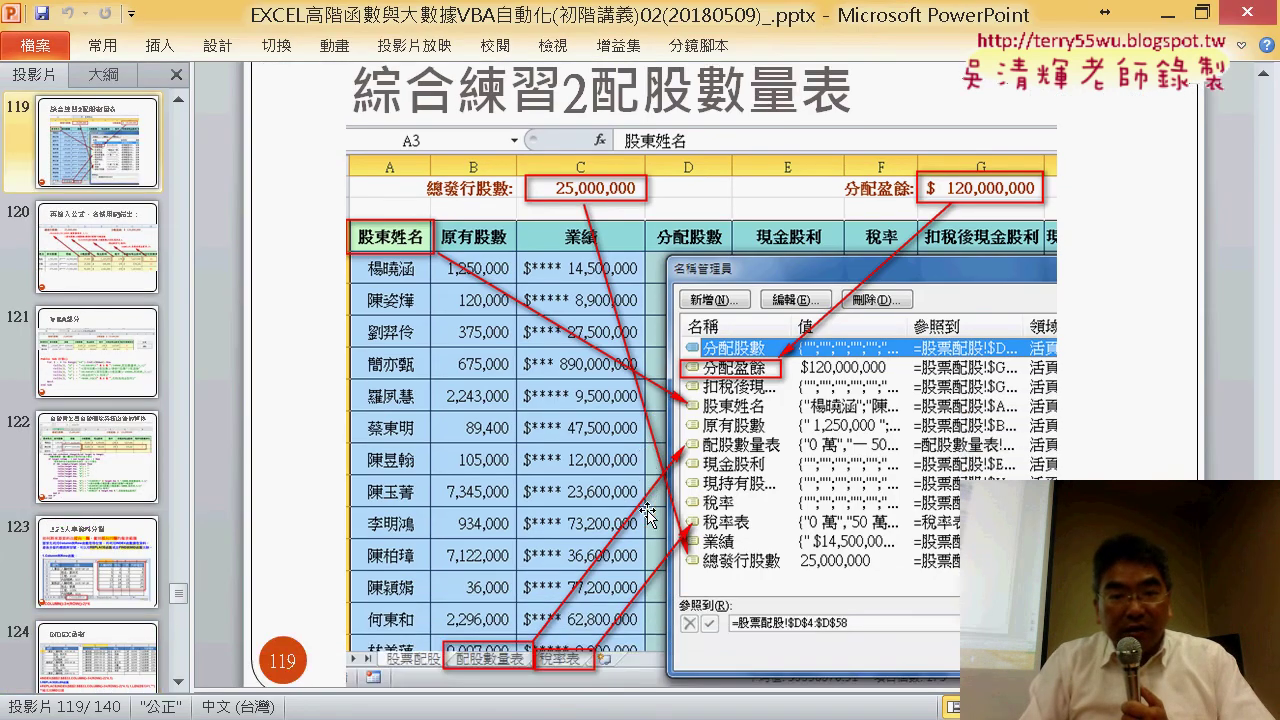
scroll(648, 512, "down", 1)
scroll(648, 512, "down", 1)
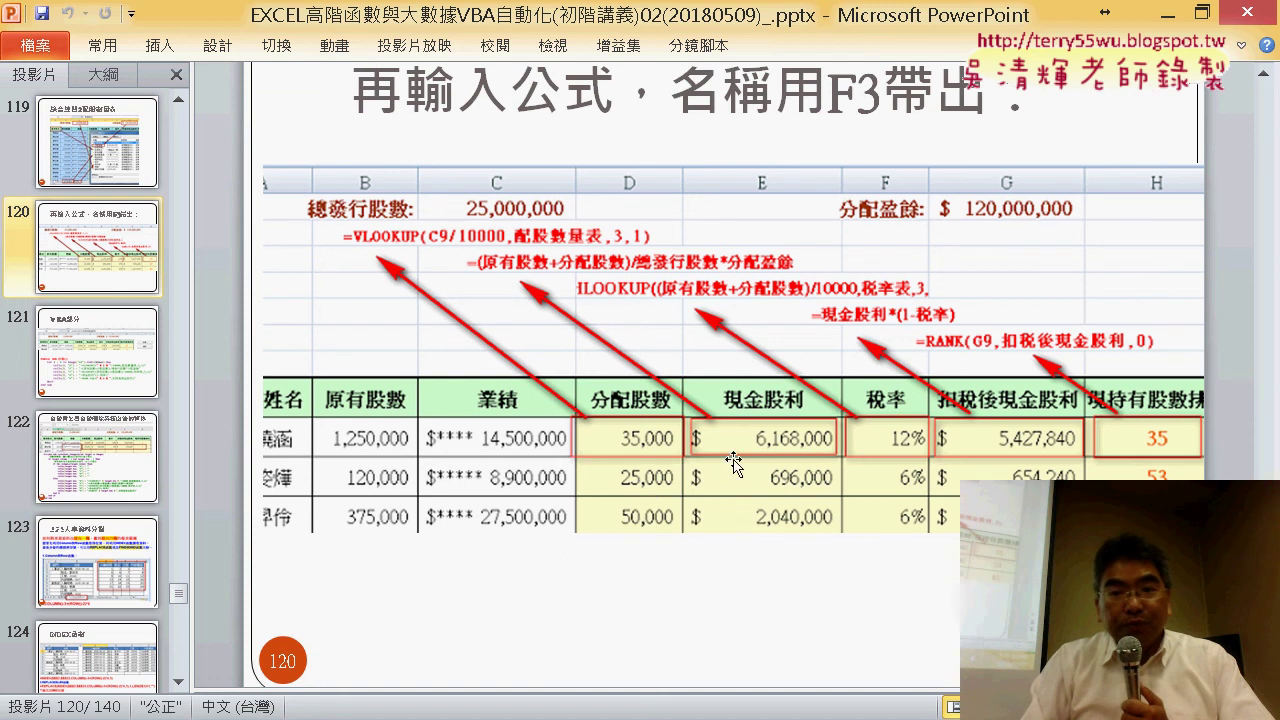
scroll(735, 462, "down", 1)
scroll(735, 462, "down", 1)
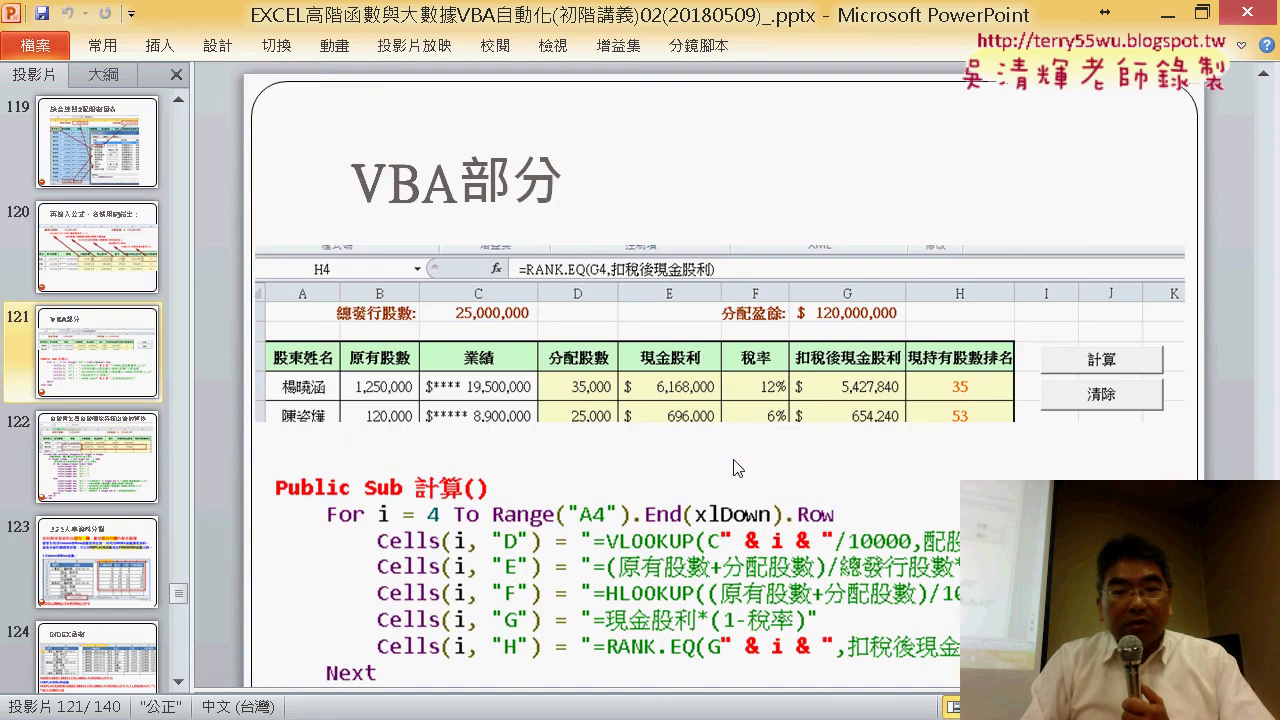
scroll(735, 468, "down", 1)
scroll(735, 465, "down", 1)
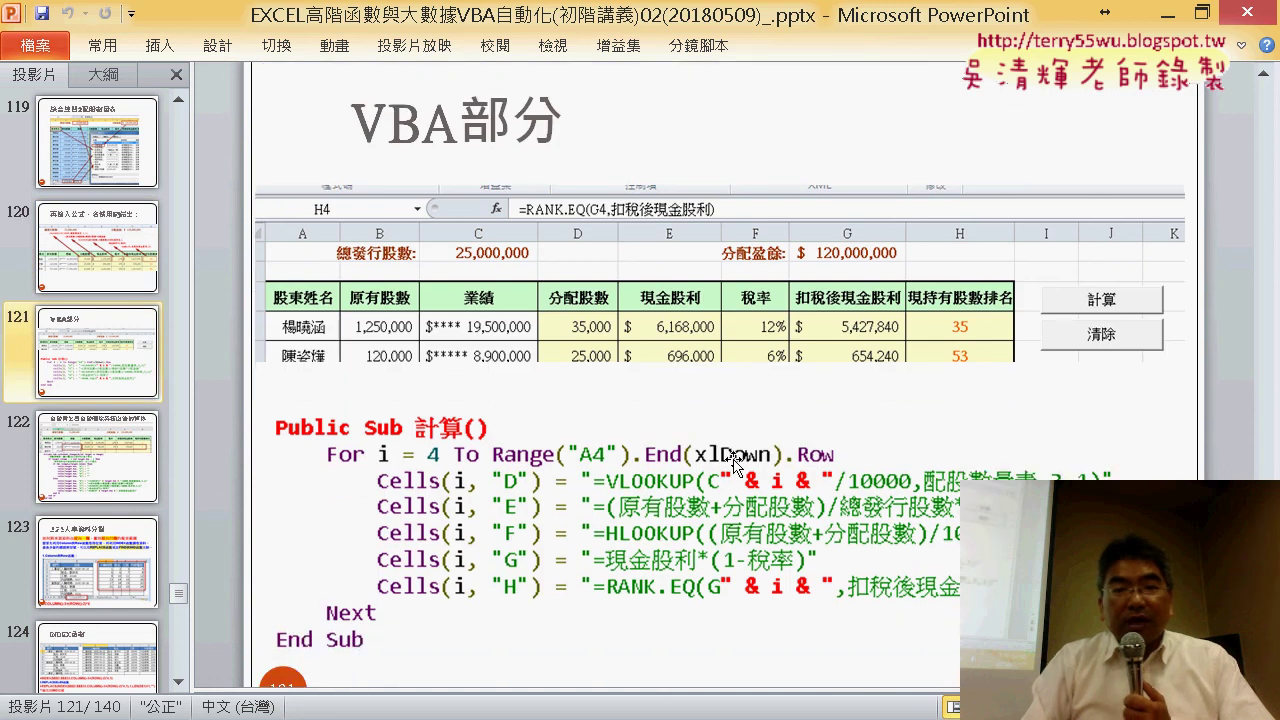